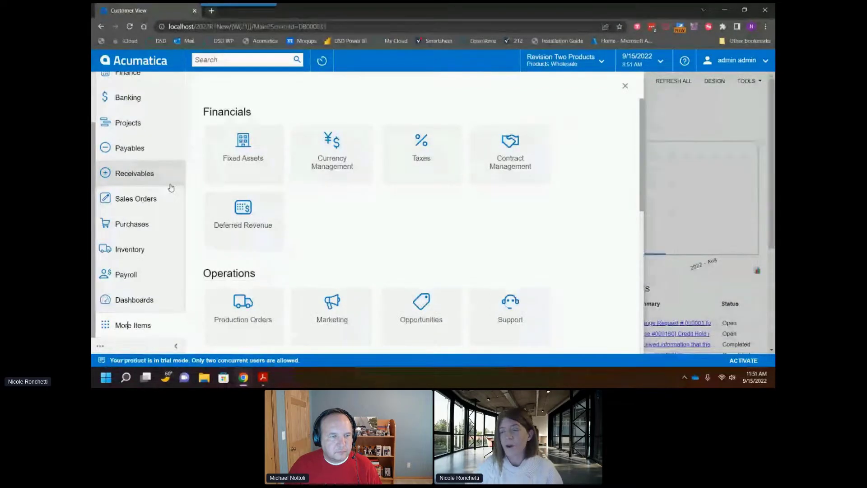
Step: Open the Customization Projects list from the Customization workspace
{"action": "scroll", "coordinate": [448, 217], "scroll_direction": "down", "scroll_amount": 1}
{"action": "scroll", "coordinate": [449, 217], "scroll_direction": "down", "scroll_amount": 5}
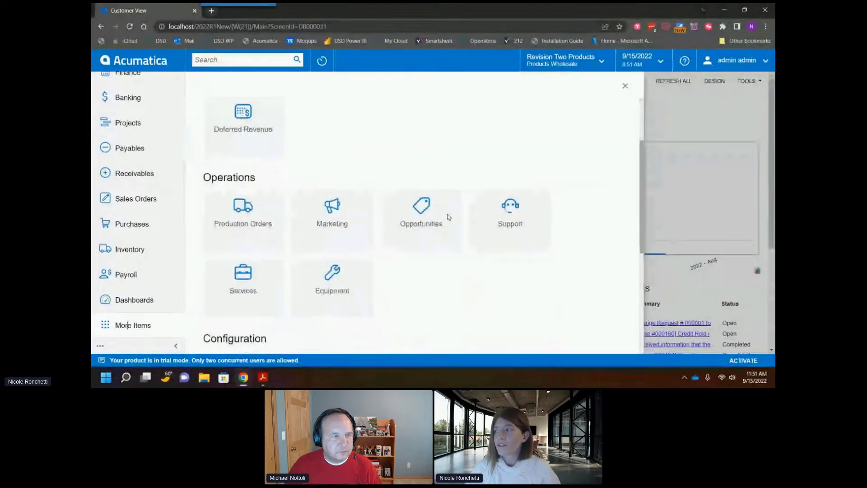
{"action": "left_click", "coordinate": [260, 252]}
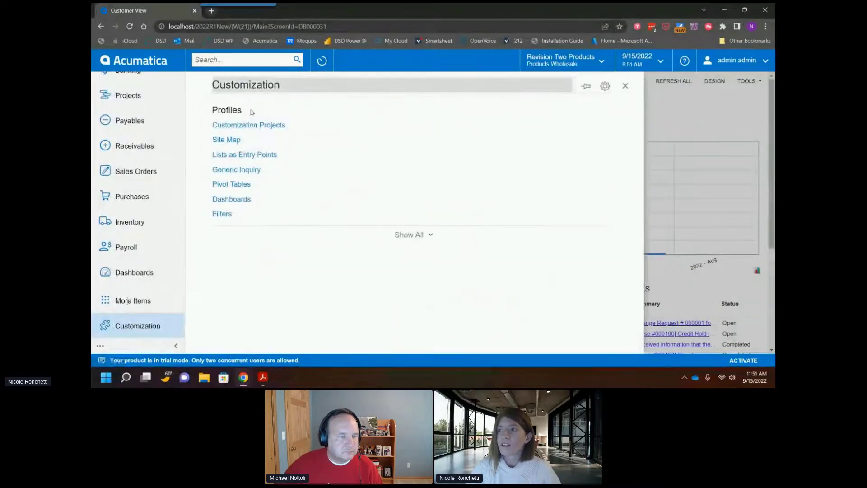
{"action": "left_click", "coordinate": [252, 125]}
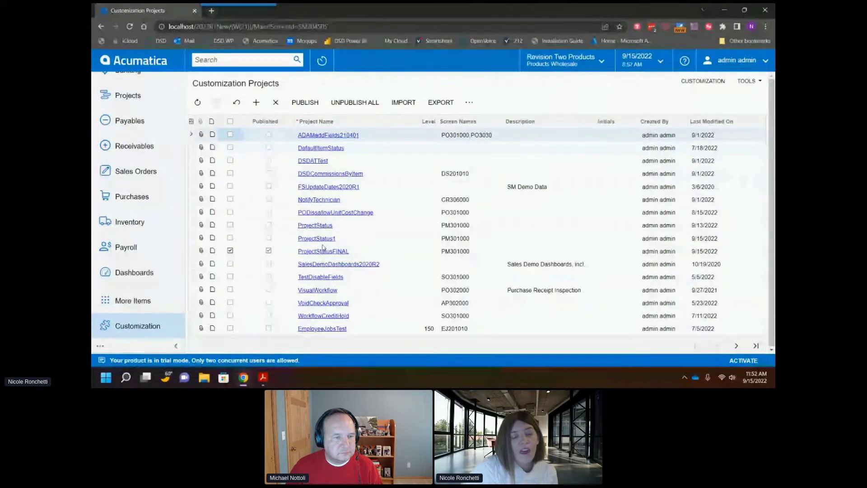
Step: Open the ProjectStatusFINAL project and examine the UsrCloseDate field's attributes in the CT.Contract data class
{"action": "left_click", "coordinate": [322, 252]}
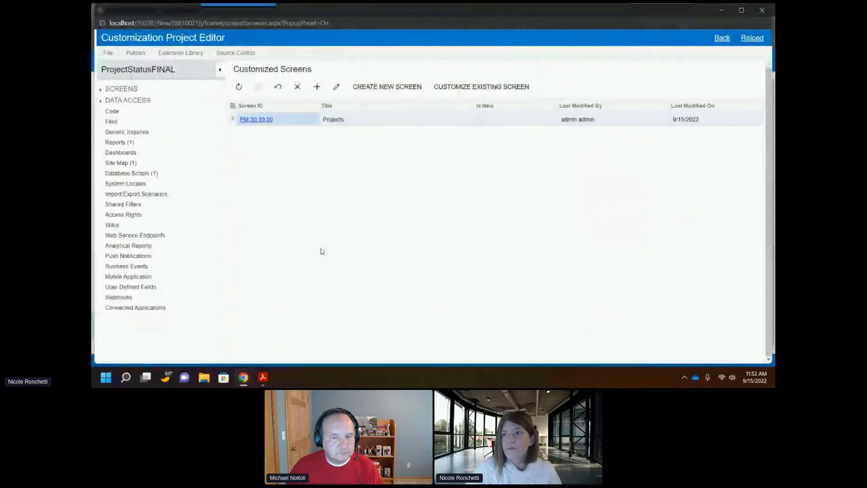
{"action": "left_click", "coordinate": [100, 90]}
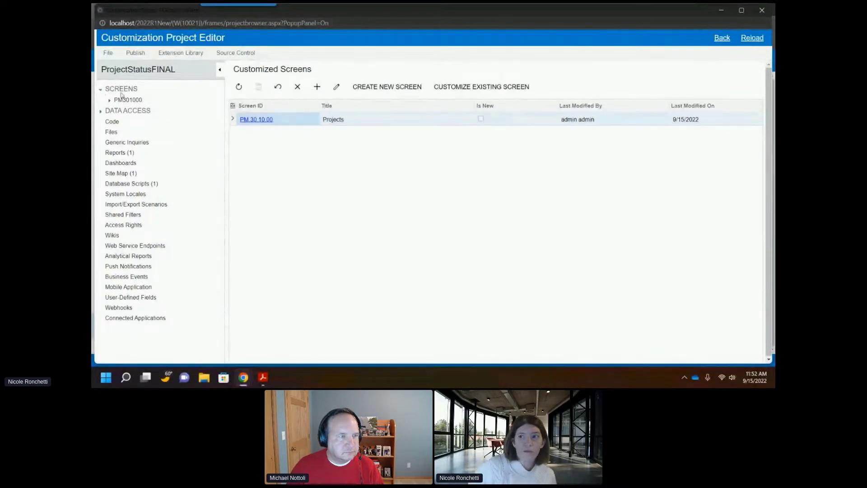
{"action": "left_click", "coordinate": [101, 112]}
{"action": "left_click", "coordinate": [129, 121]}
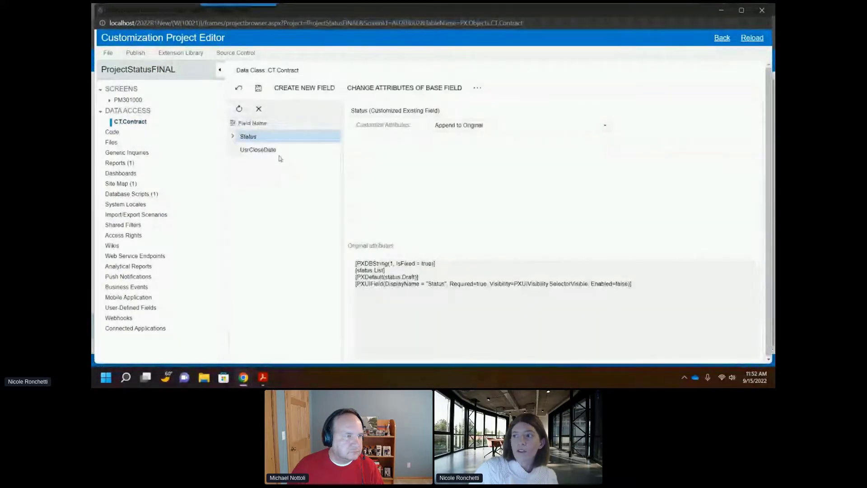
{"action": "left_click", "coordinate": [272, 150]}
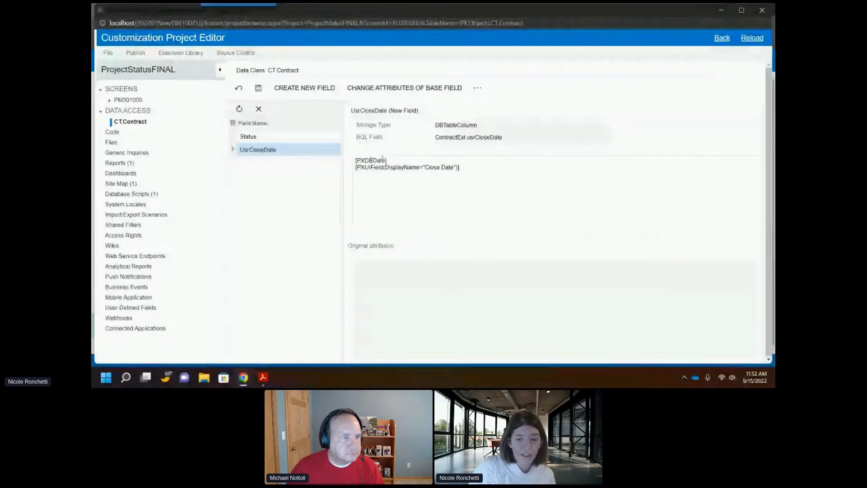
{"action": "left_click_drag", "start_coordinate": [490, 170], "coordinate": [304, 163]}
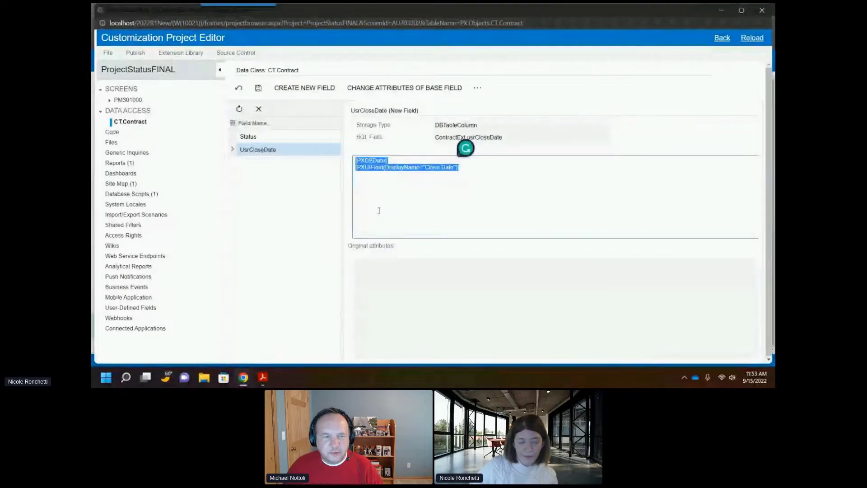
{"action": "left_click", "coordinate": [397, 194]}
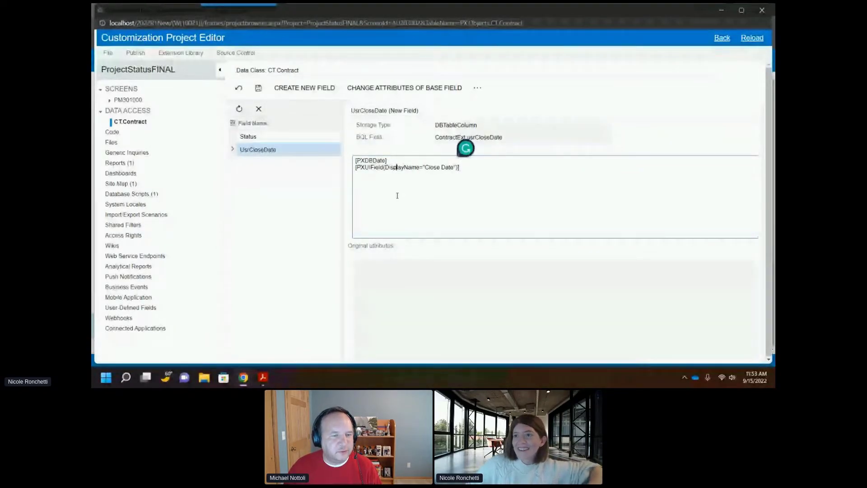
Step: Open the Default workflow of screen PM301000 and show it as a state diagram
{"action": "left_click", "coordinate": [110, 100]}
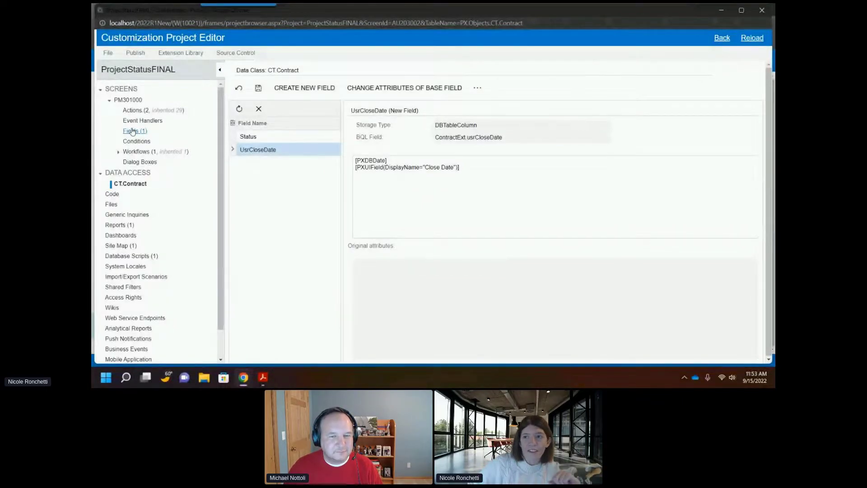
{"action": "left_click", "coordinate": [119, 152]}
{"action": "left_click", "coordinate": [144, 164]}
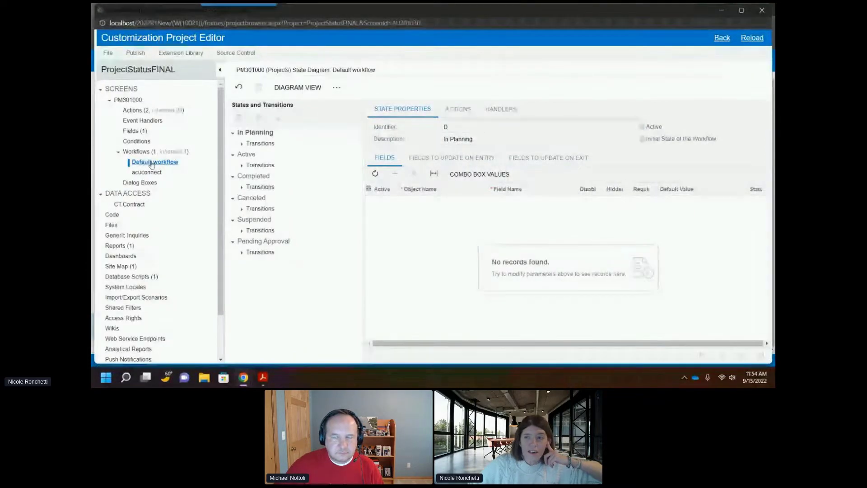
{"action": "left_click", "coordinate": [147, 162]}
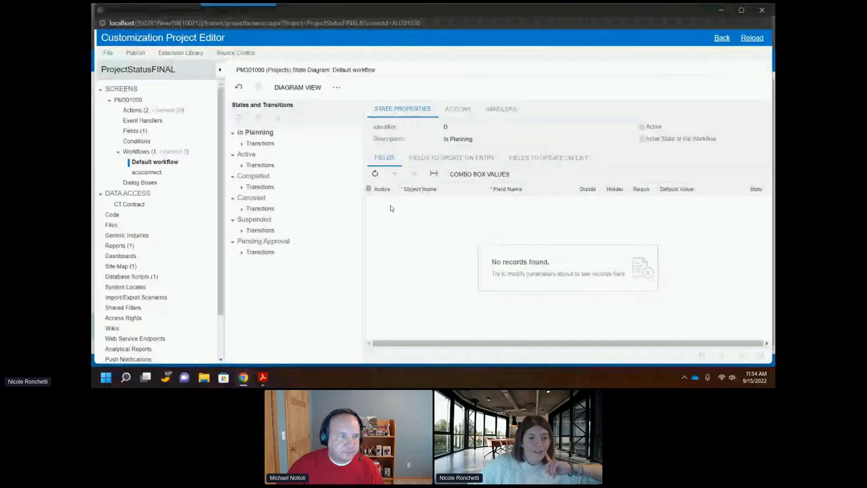
{"action": "left_click", "coordinate": [297, 88]}
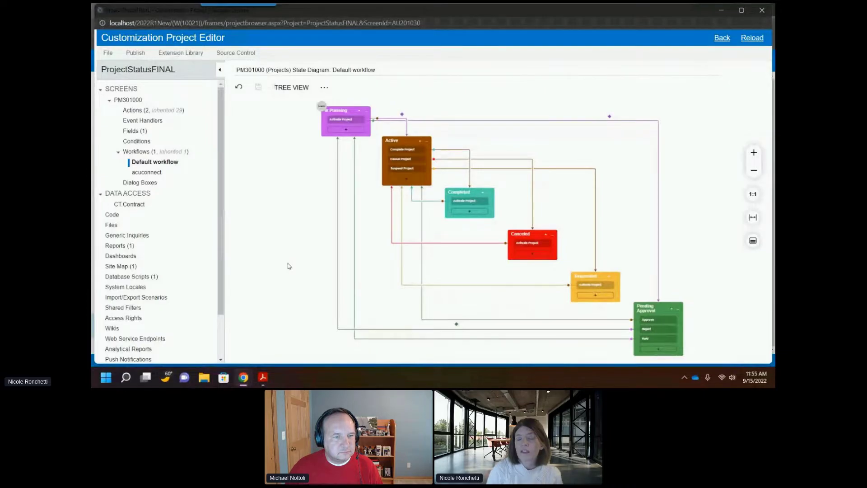
Step: Return to the tree view and inspect the Active state's properties
{"action": "left_click", "coordinate": [287, 90]}
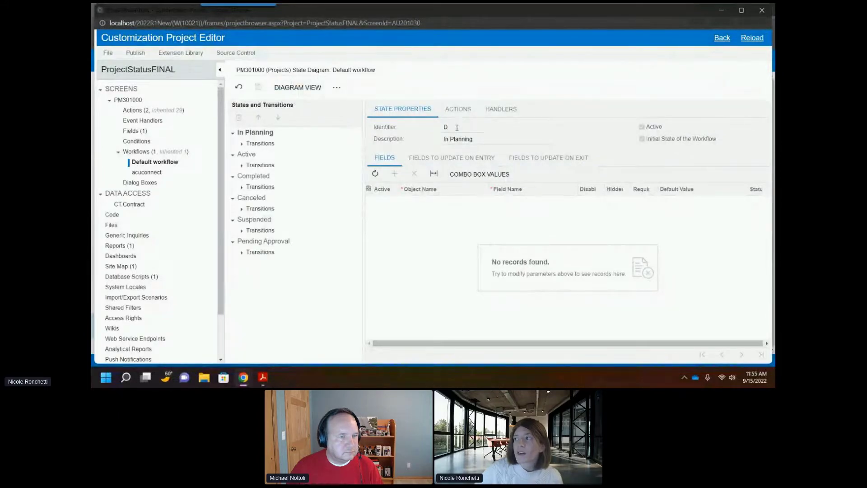
{"action": "left_click", "coordinate": [247, 154]}
{"action": "double_click", "coordinate": [446, 127]}
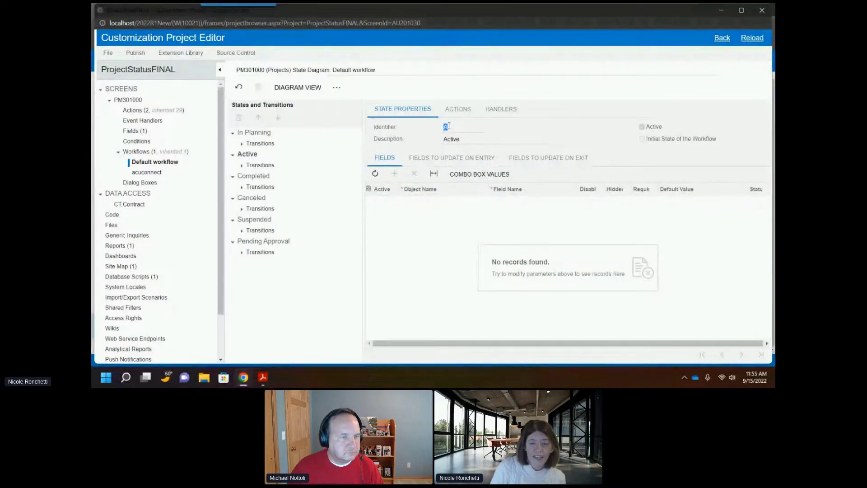
Step: Reopen the Default workflow from the workflows list and view its state diagram
{"action": "left_click", "coordinate": [138, 151]}
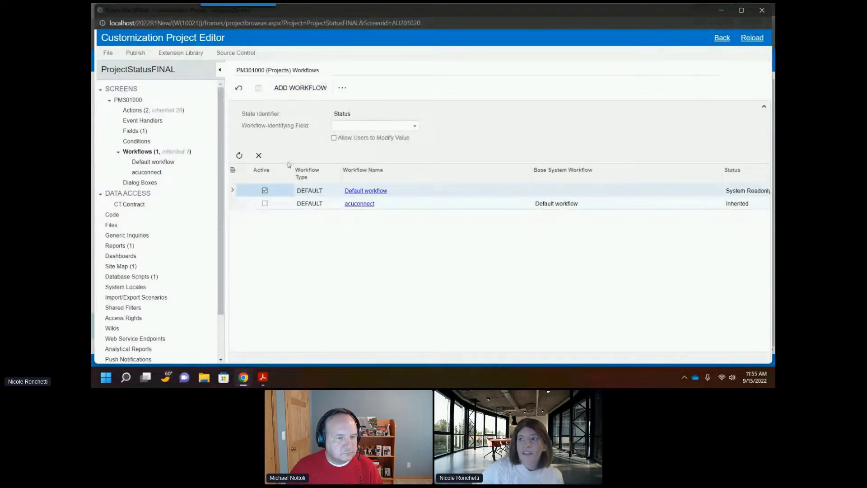
{"action": "left_click", "coordinate": [371, 191]}
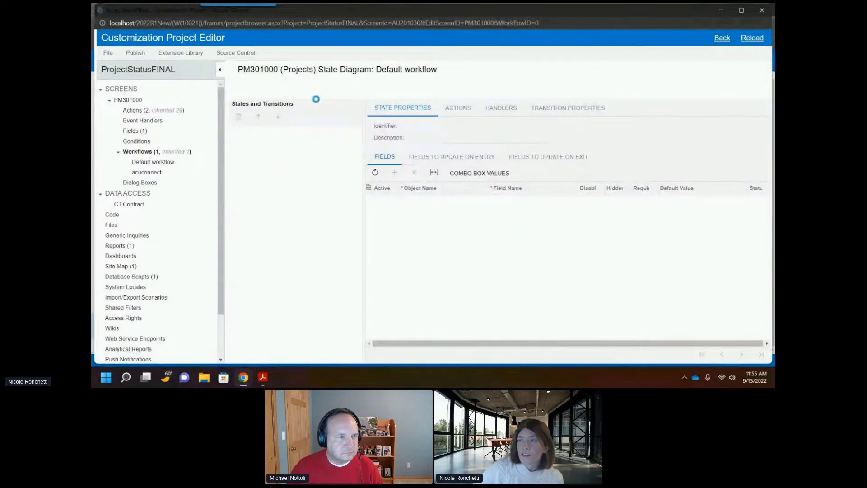
{"action": "left_click", "coordinate": [299, 88]}
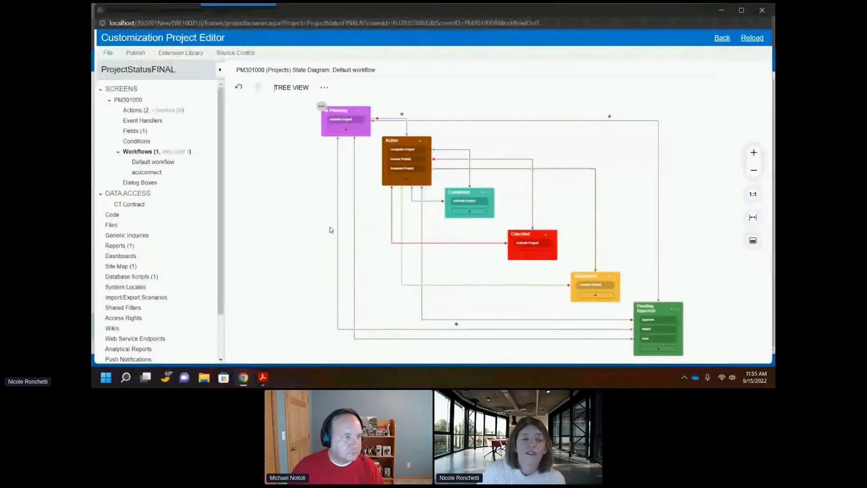
Step: Try adding the Project container's Status field in the PM301000 fields list, then close the dialog
{"action": "left_click", "coordinate": [140, 133]}
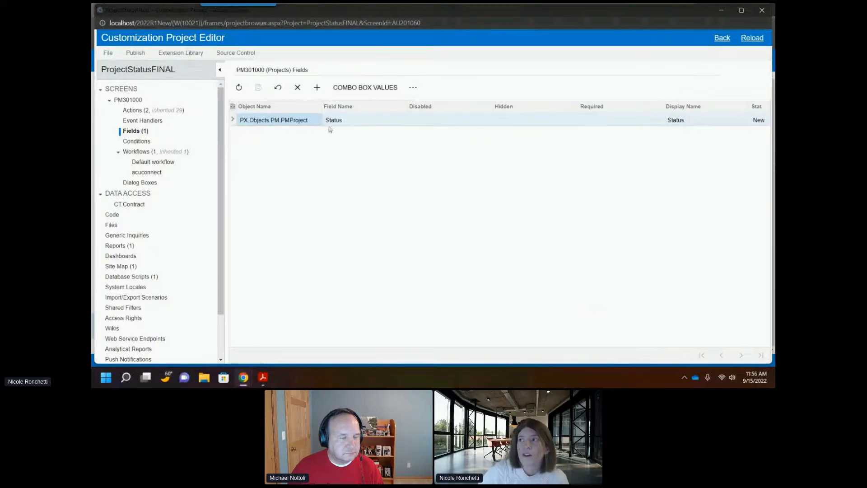
{"action": "left_click", "coordinate": [317, 87]}
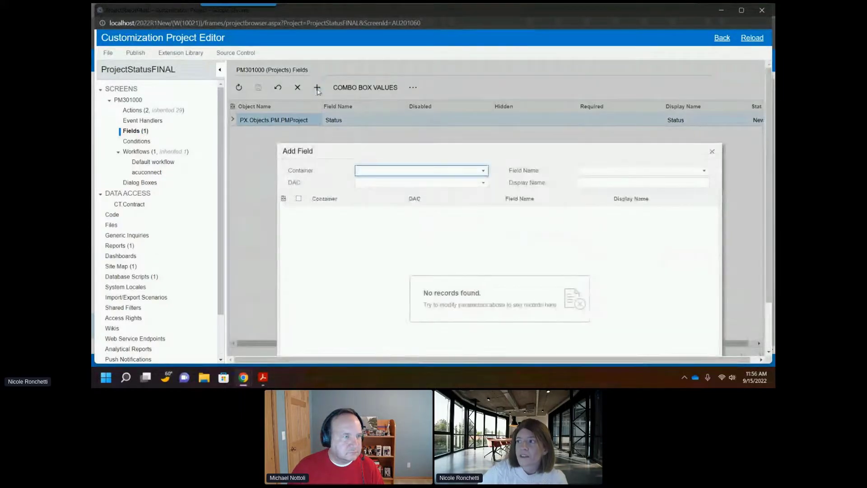
{"action": "left_click", "coordinate": [367, 174]}
{"action": "left_click", "coordinate": [378, 182]}
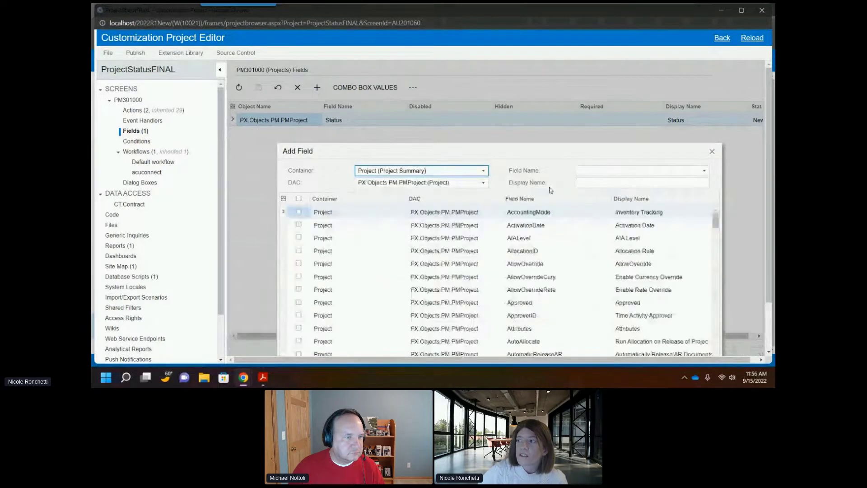
{"action": "left_click", "coordinate": [617, 173]}
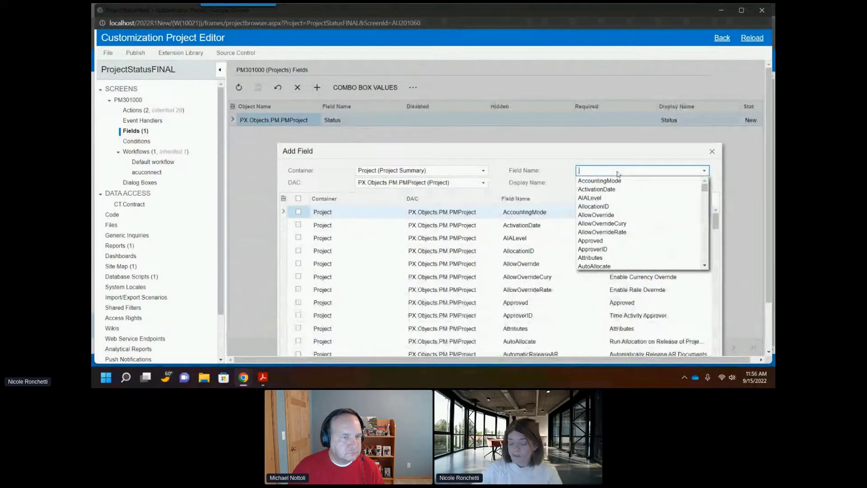
{"action": "type", "text": "stat"}
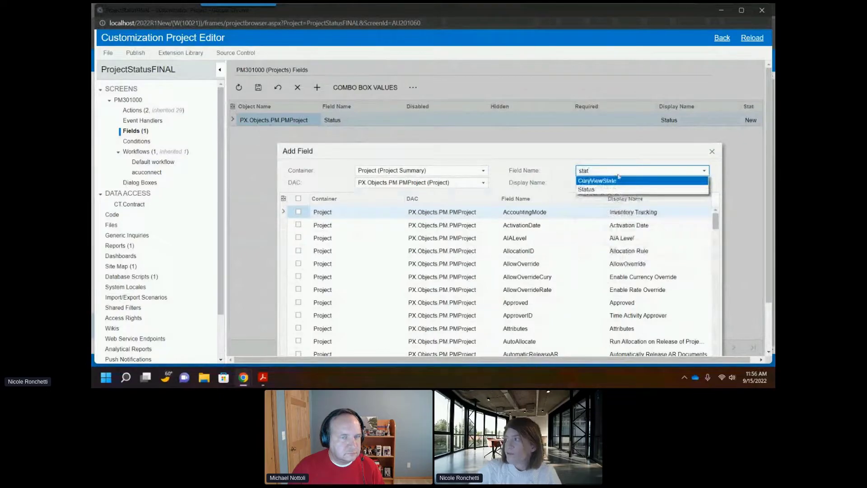
{"action": "left_click", "coordinate": [607, 189]}
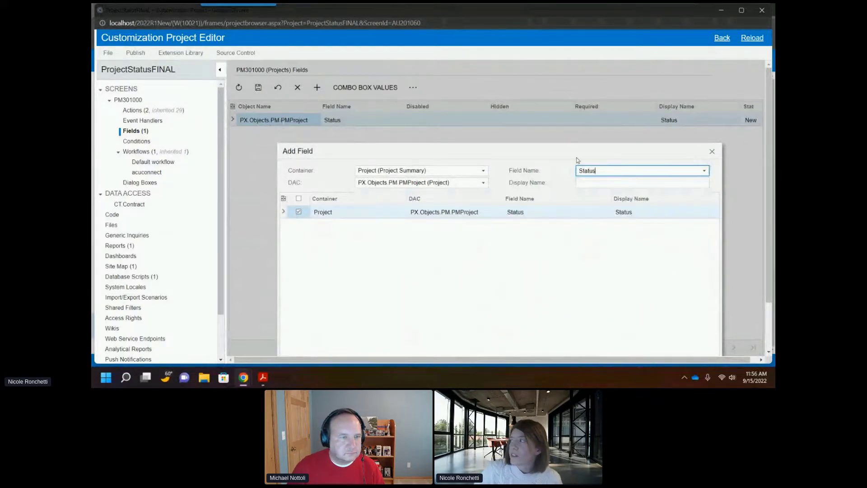
{"action": "left_click", "coordinate": [711, 152]}
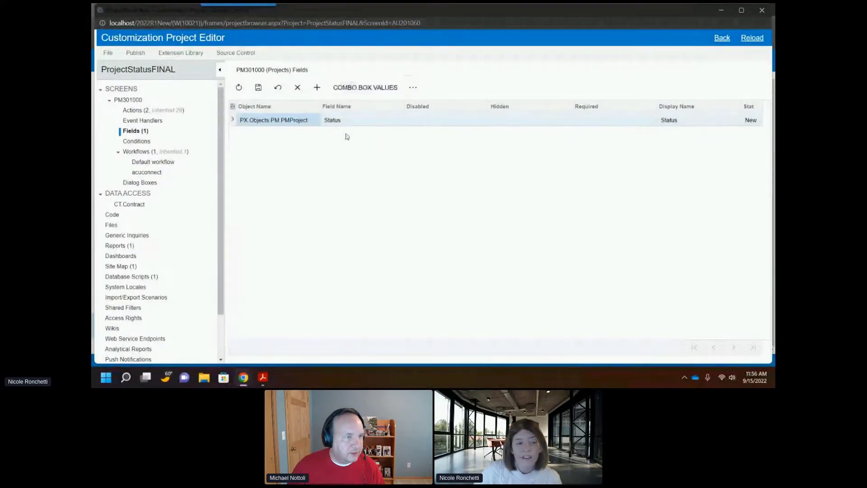
Step: Review the Status field's combo box values, including the Closed value X, and close the list
{"action": "left_click", "coordinate": [373, 89]}
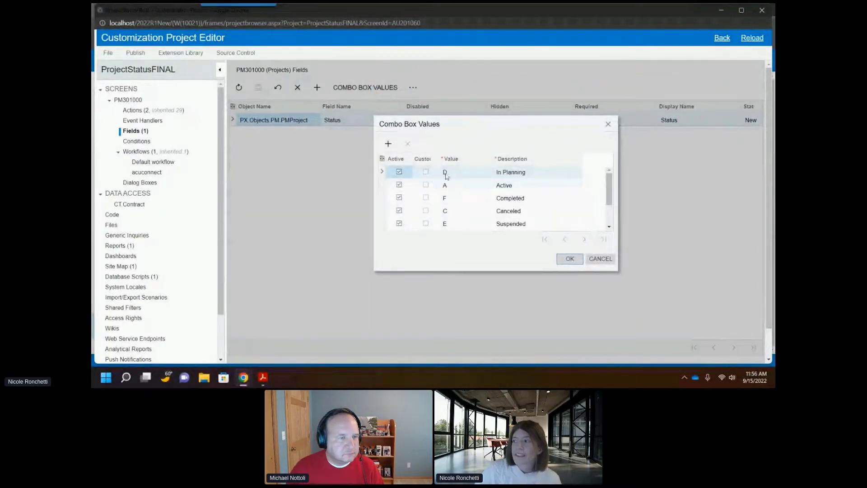
{"action": "scroll", "coordinate": [447, 175], "scroll_direction": "down", "scroll_amount": 2}
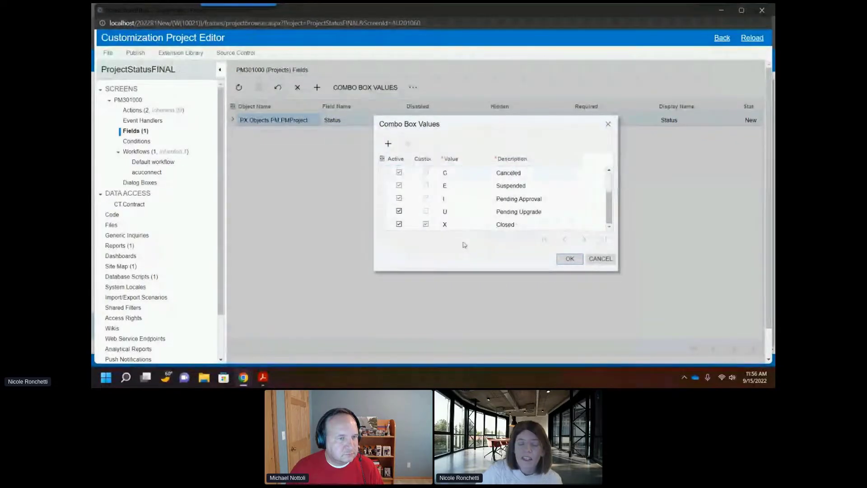
{"action": "scroll", "coordinate": [482, 194], "scroll_direction": "up", "scroll_amount": 2}
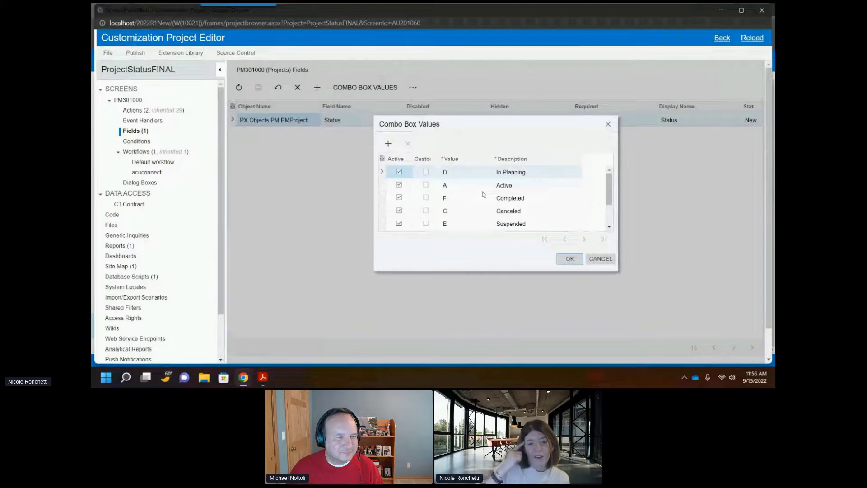
{"action": "scroll", "coordinate": [483, 194], "scroll_direction": "down", "scroll_amount": 3}
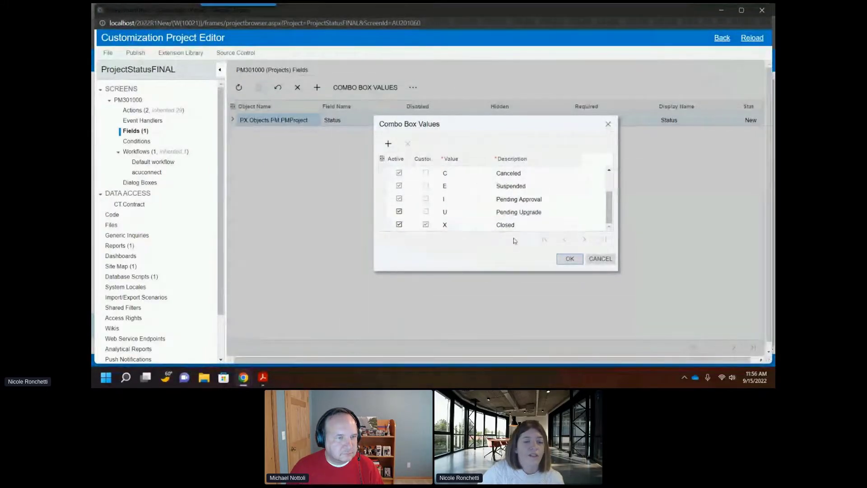
{"action": "left_click", "coordinate": [388, 144]}
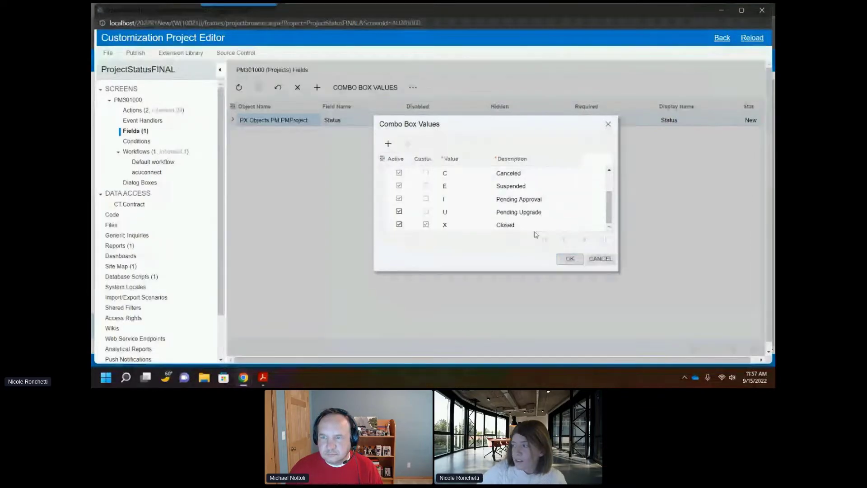
{"action": "left_click", "coordinate": [569, 258]}
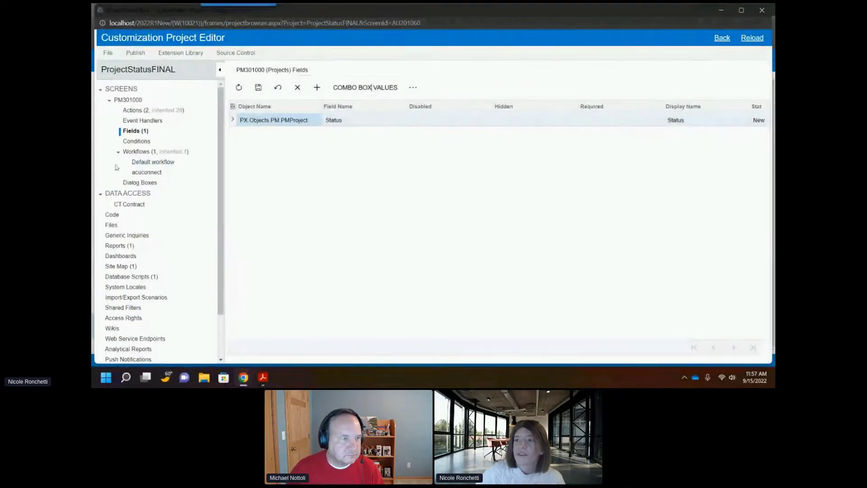
Step: Open the acuconnect workflow from the PM301000 workflows list to inspect its states
{"action": "left_click", "coordinate": [155, 177]}
{"action": "key", "text": "Return"}
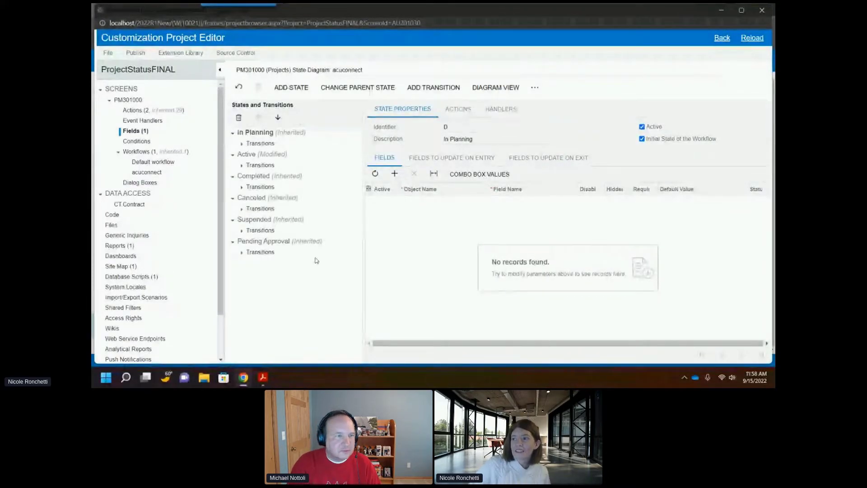
{"action": "left_click", "coordinate": [145, 164]}
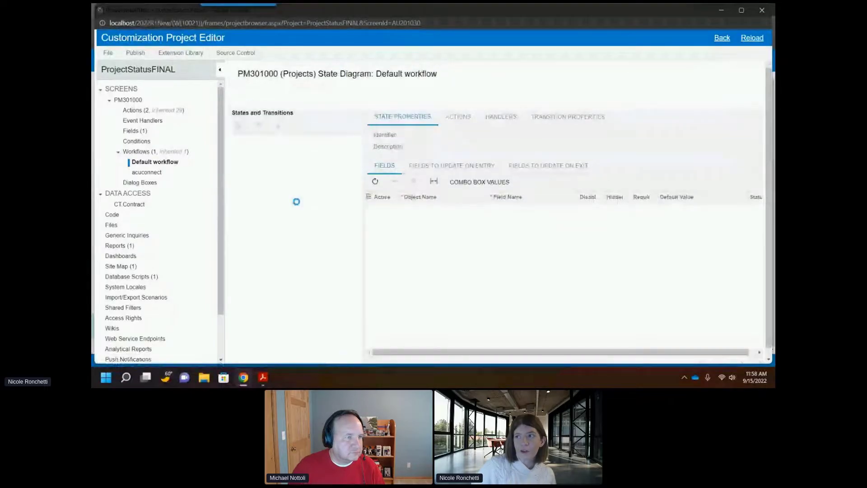
{"action": "left_click", "coordinate": [149, 152]}
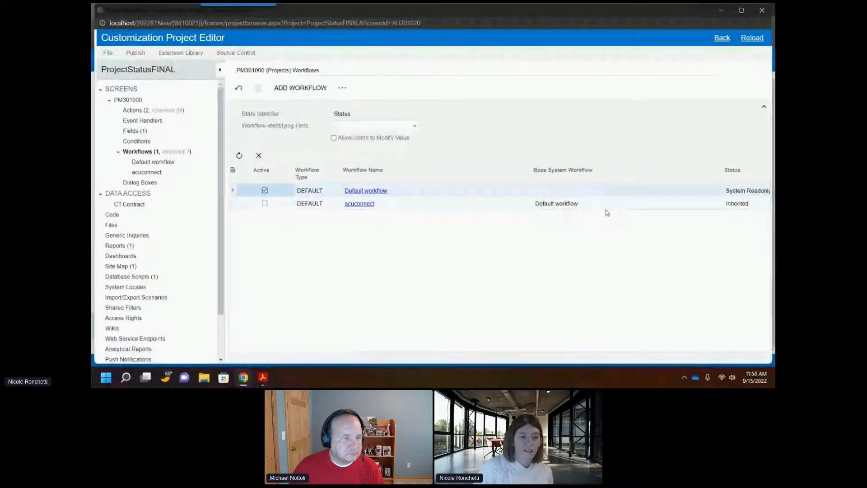
{"action": "left_click", "coordinate": [368, 205]}
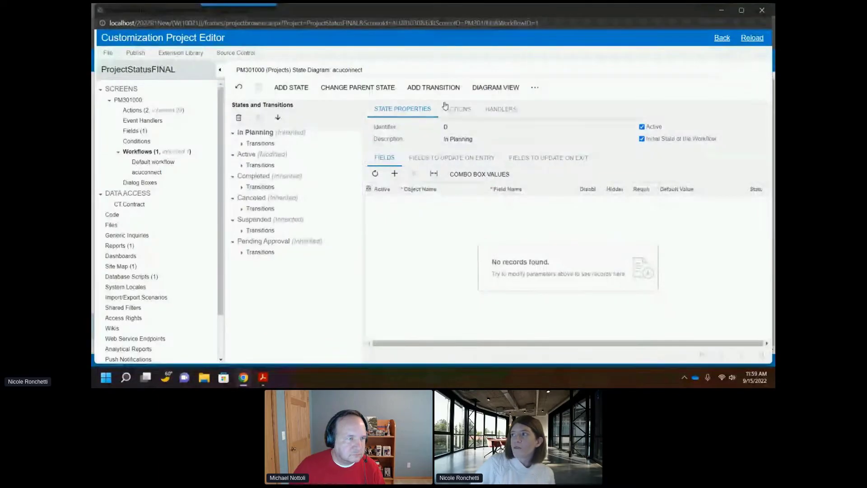
Step: Add the predefined Closed state to the acuconnect workflow diagram and place it left of the Active state
{"action": "left_click", "coordinate": [497, 88]}
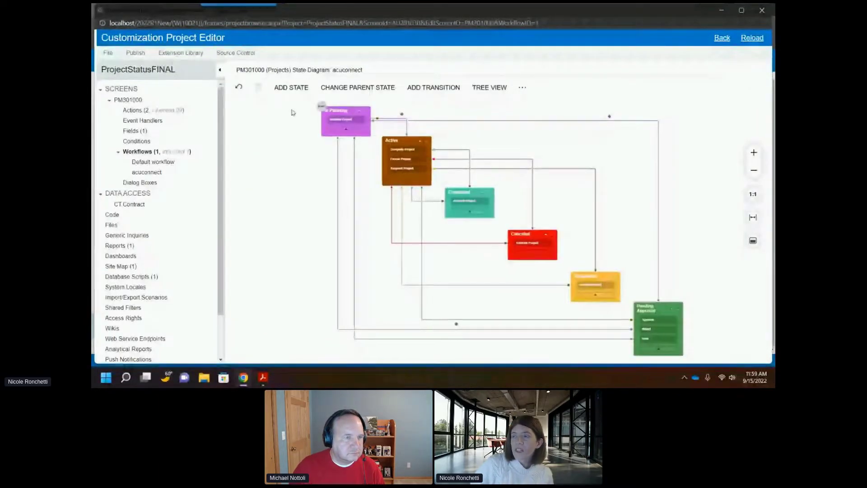
{"action": "left_click", "coordinate": [528, 89]}
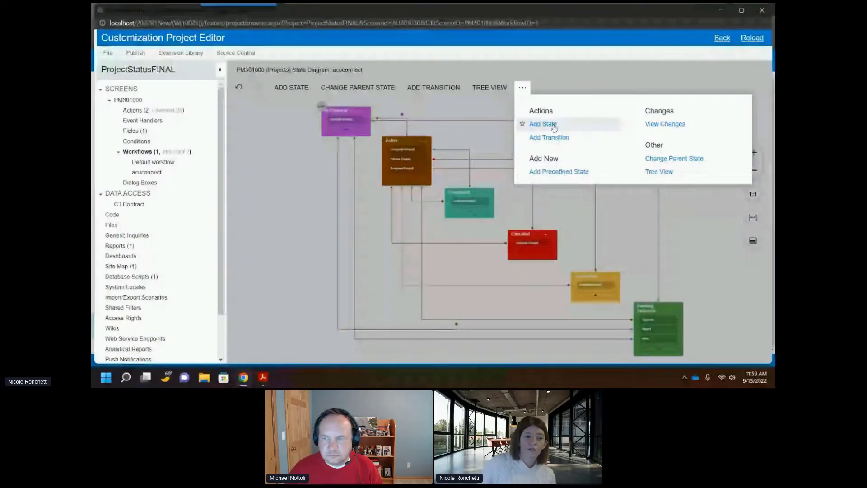
{"action": "left_click", "coordinate": [556, 173]}
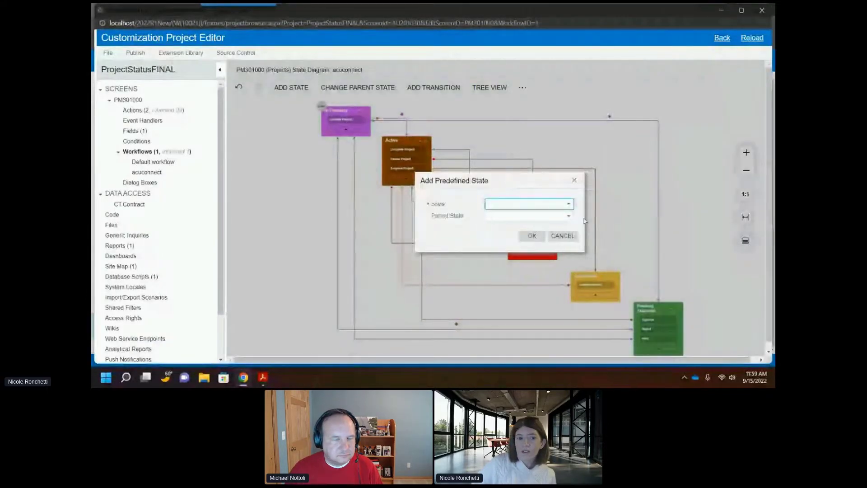
{"action": "left_click", "coordinate": [554, 204]}
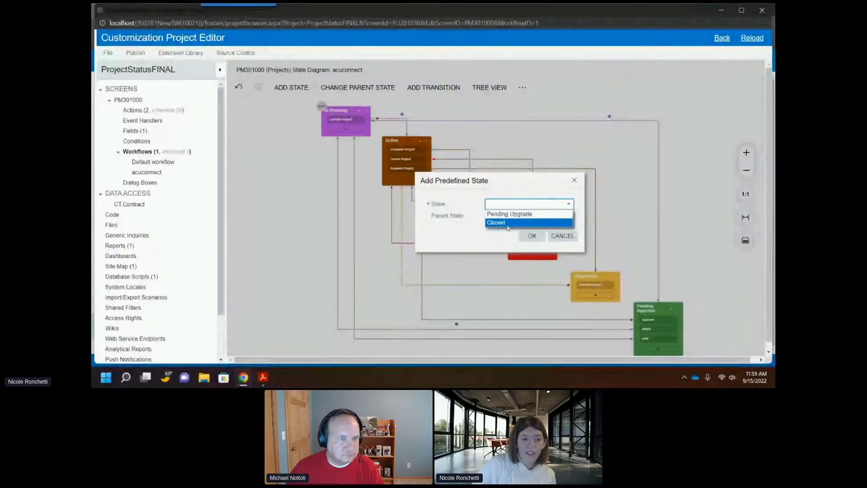
{"action": "left_click", "coordinate": [535, 224]}
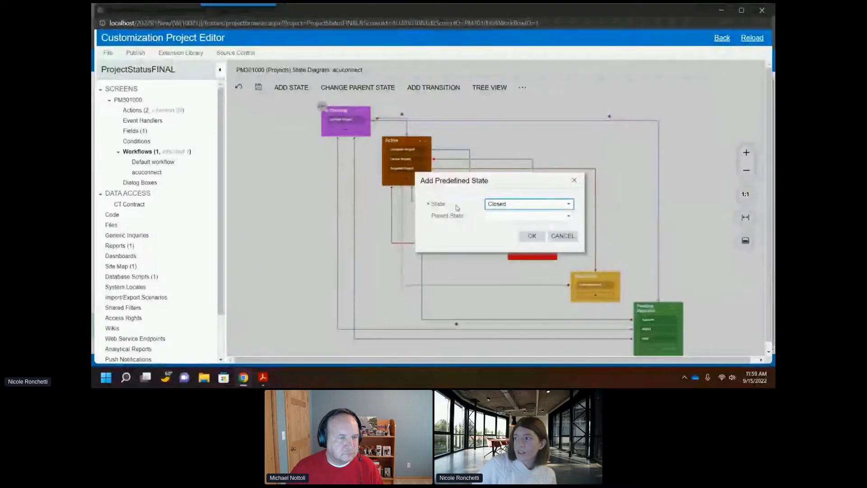
{"action": "left_click", "coordinate": [532, 236]}
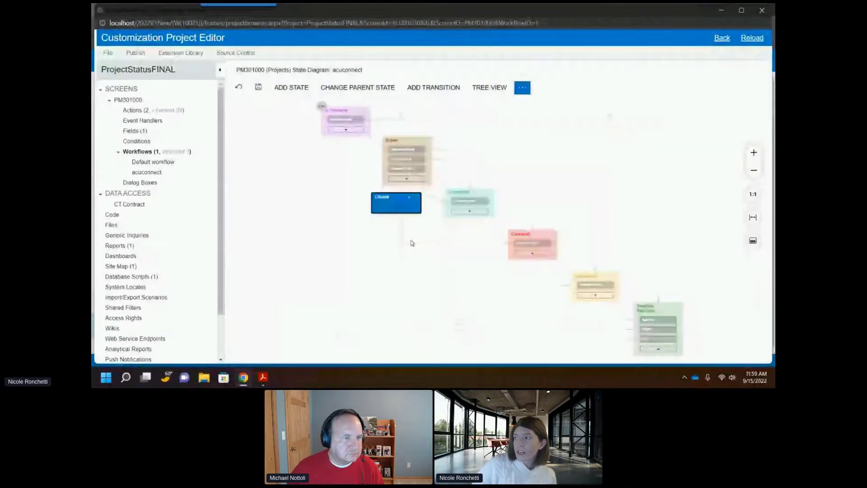
{"action": "left_click", "coordinate": [283, 204]}
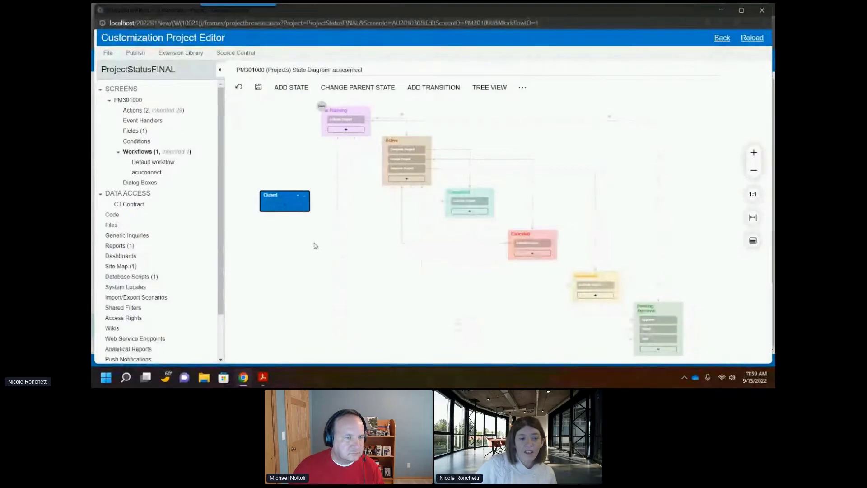
{"action": "mouse_move", "coordinate": [270, 380]}
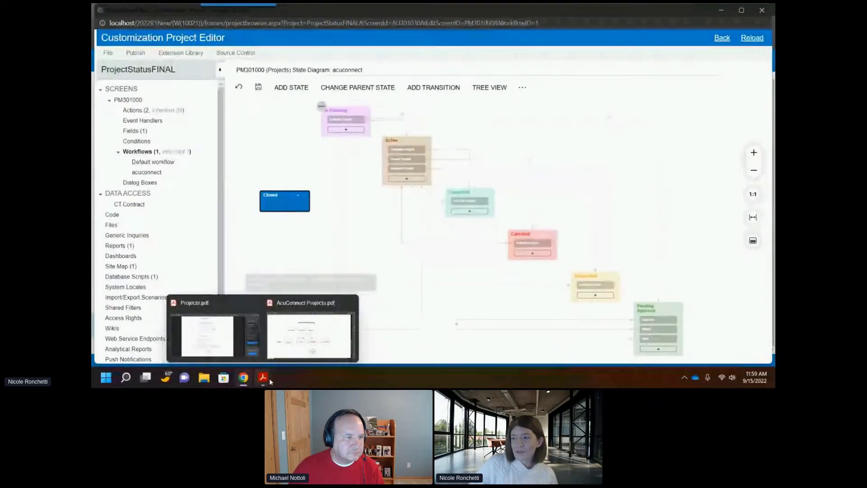
{"action": "left_click", "coordinate": [214, 351]}
{"action": "left_click_drag", "start_coordinate": [610, 6], "coordinate": [92, 204]}
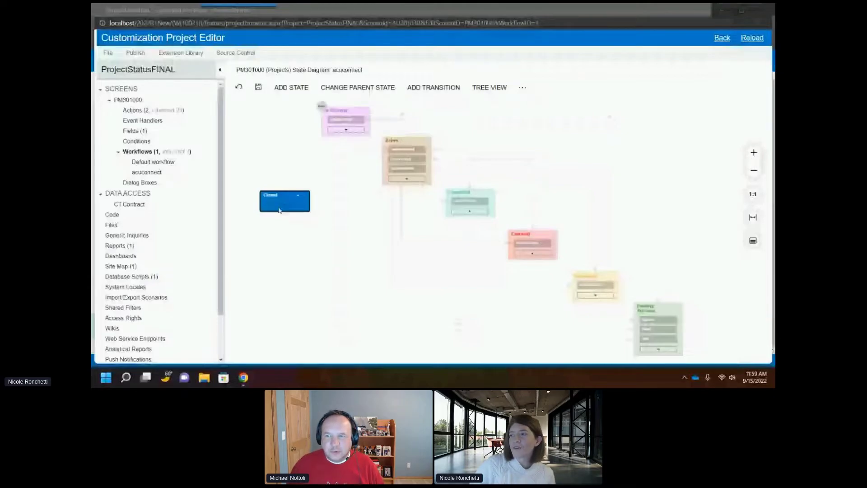
{"action": "left_click", "coordinate": [428, 142]}
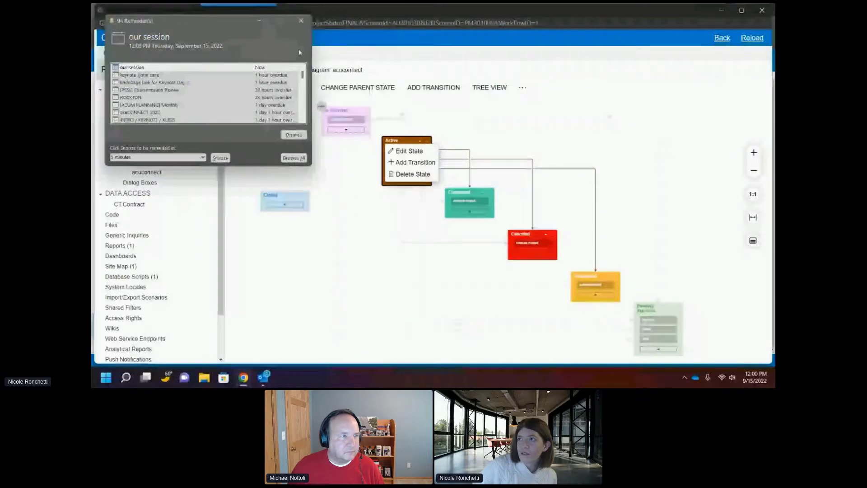
{"action": "left_click", "coordinate": [301, 20]}
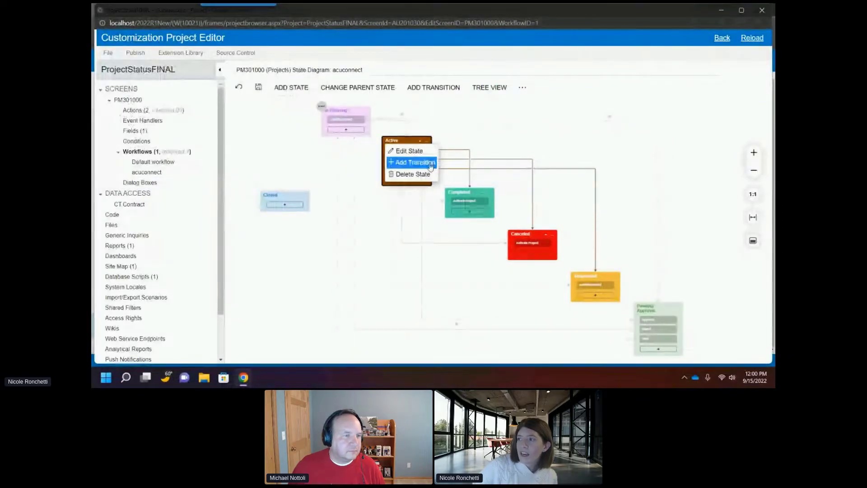
{"action": "left_click", "coordinate": [316, 220]}
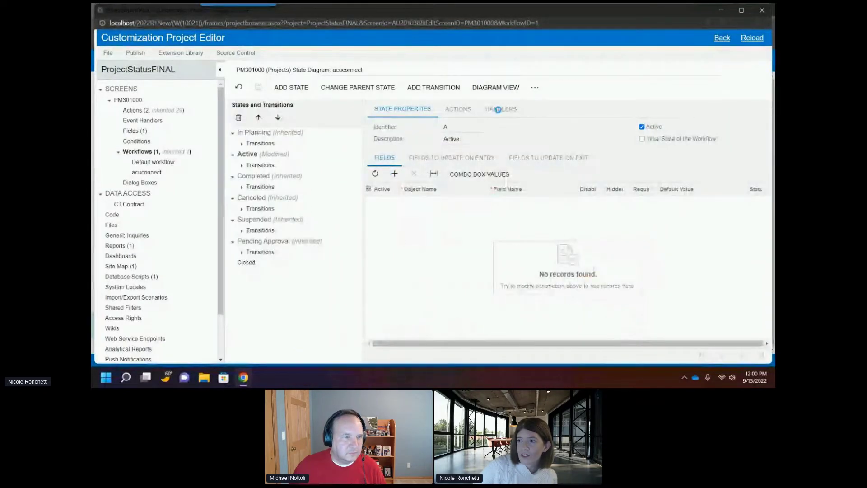
{"action": "left_click", "coordinate": [494, 88]}
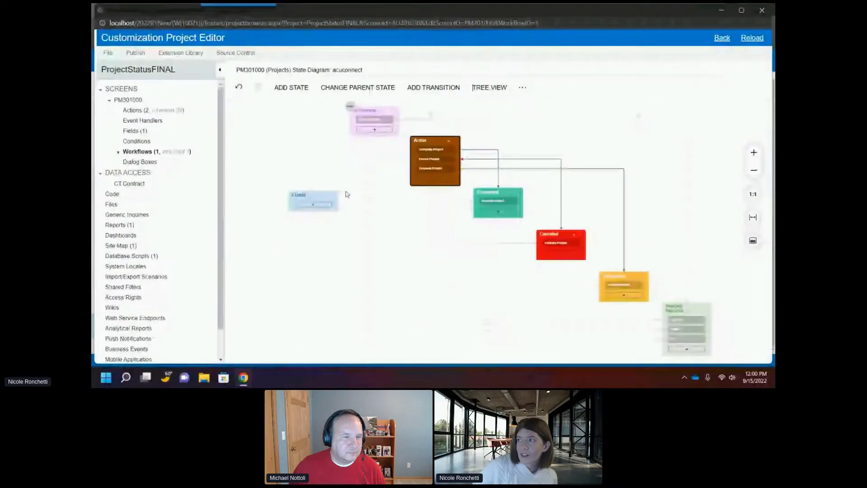
Step: Start a transition from the Active state and create a new Close workflow action in the Actions category, added to the toolbar
{"action": "left_click", "coordinate": [455, 143]}
{"action": "left_click", "coordinate": [441, 163]}
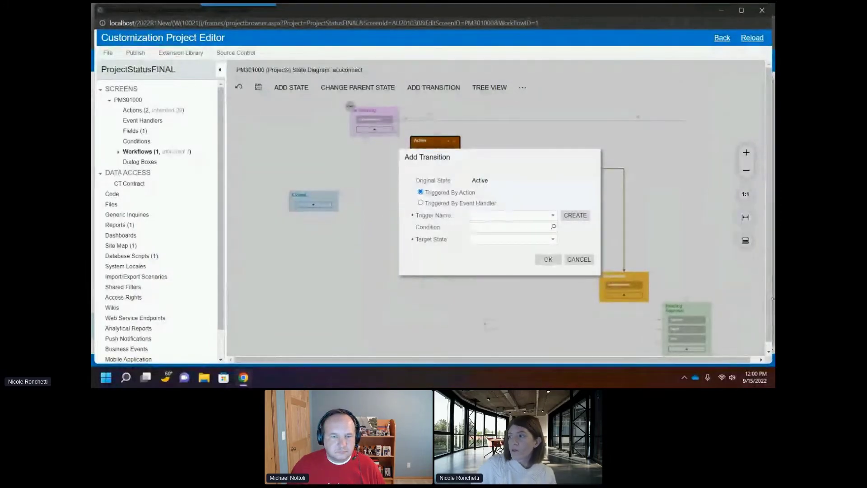
{"action": "left_click", "coordinate": [513, 216]}
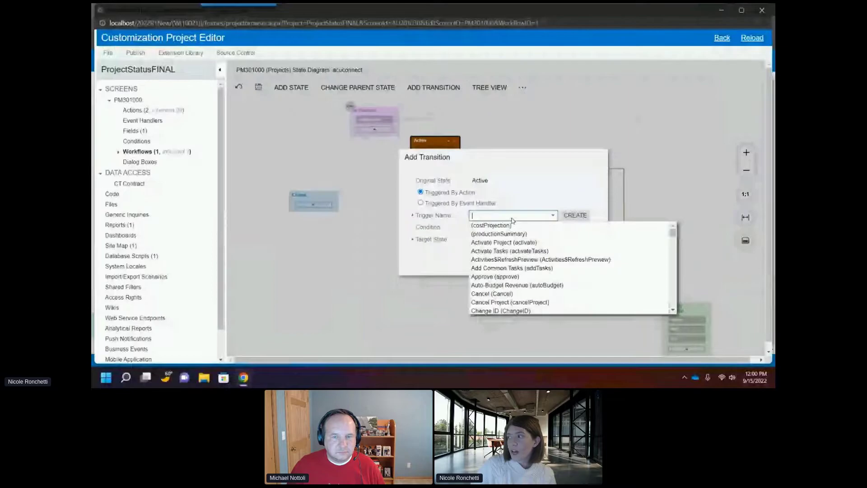
{"action": "left_click", "coordinate": [578, 215]}
{"action": "type", "text": "Close"}
{"action": "key", "text": "Tab"}
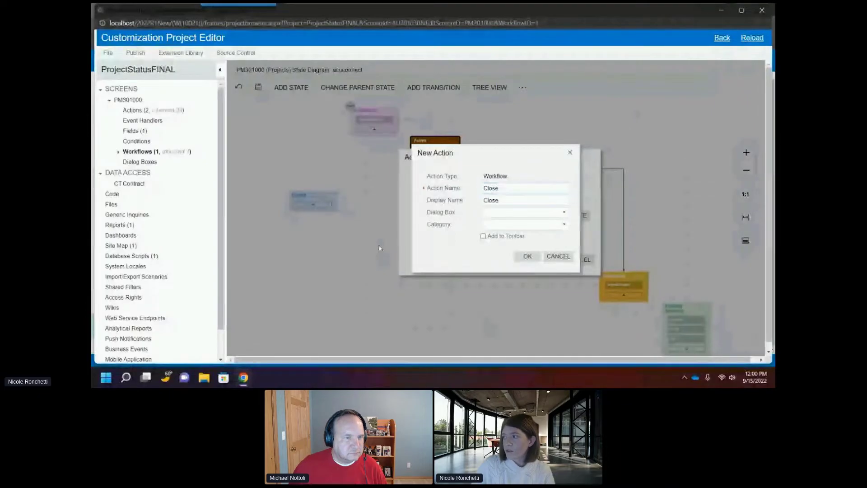
{"action": "left_click", "coordinate": [510, 225]}
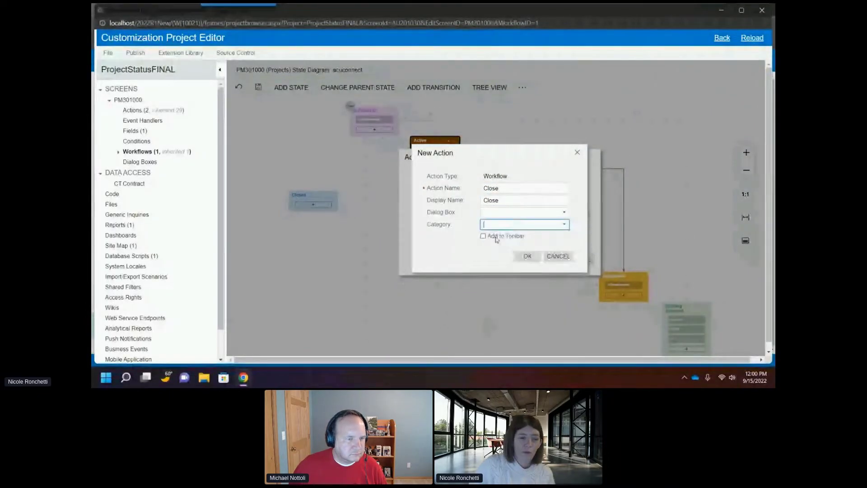
{"action": "left_click", "coordinate": [503, 228]}
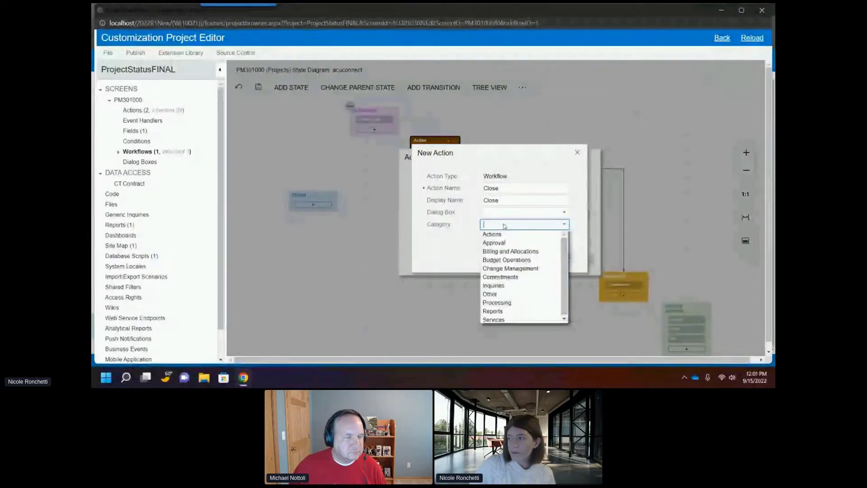
{"action": "left_click", "coordinate": [514, 236]}
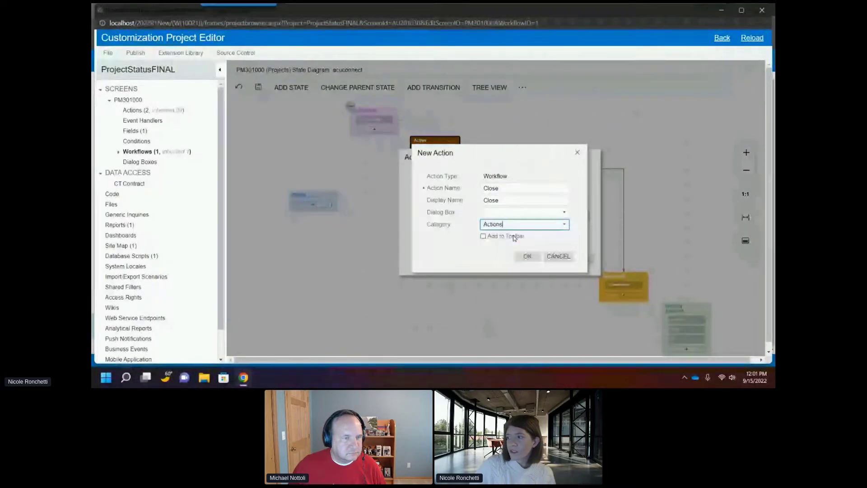
{"action": "left_click", "coordinate": [500, 236]}
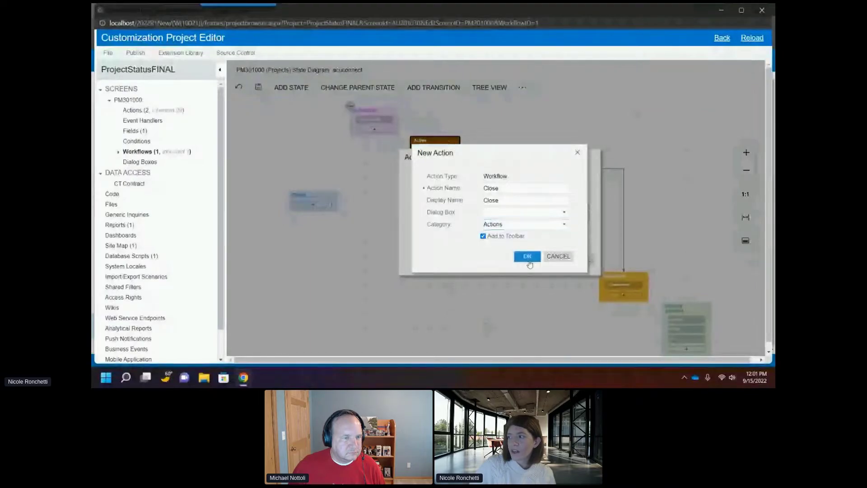
{"action": "left_click", "coordinate": [529, 259]}
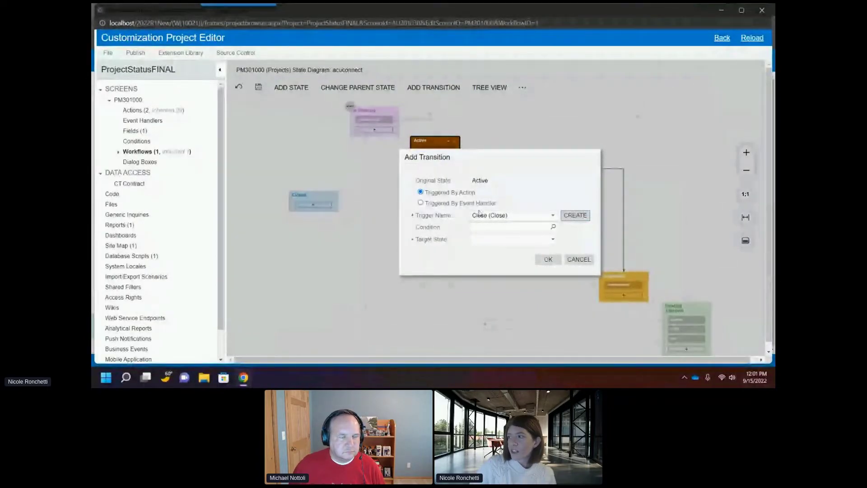
Step: Set the transition's target state to Closed, confirm it, and save the workflow
{"action": "left_click", "coordinate": [500, 242]}
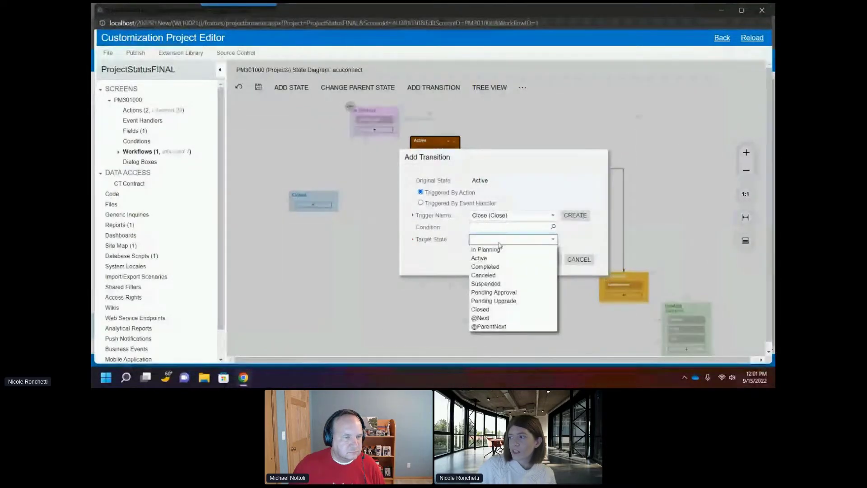
{"action": "left_click", "coordinate": [497, 310]}
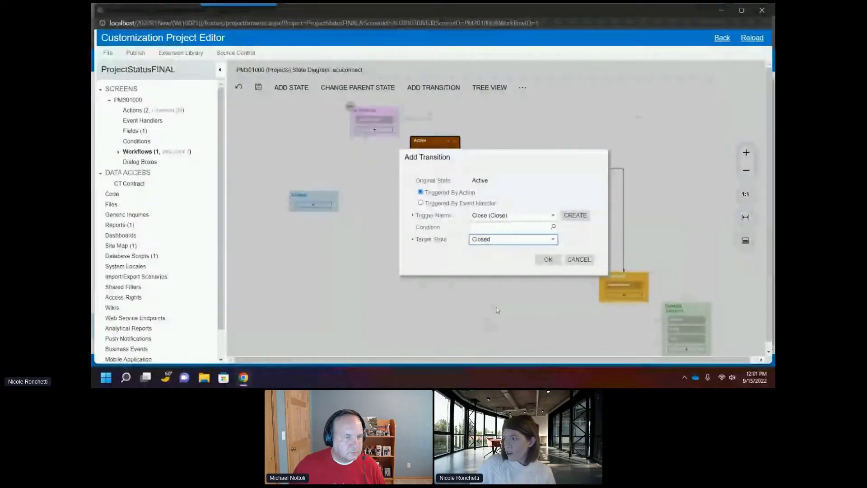
{"action": "left_click", "coordinate": [547, 260]}
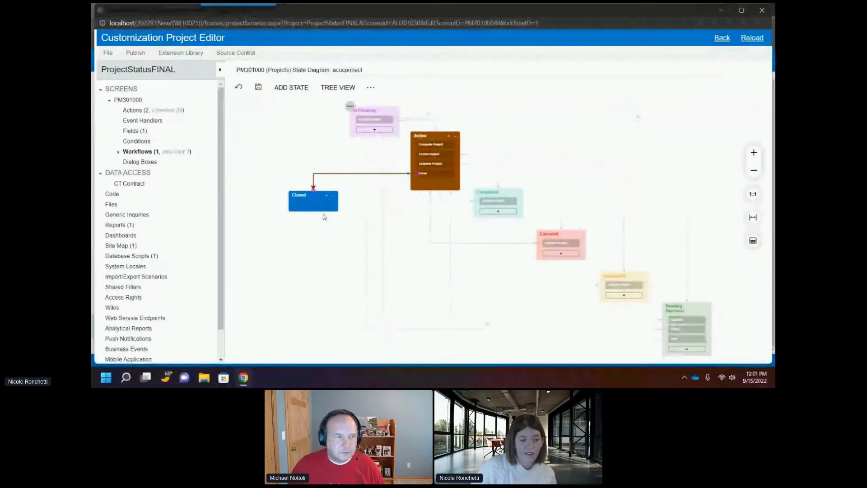
{"action": "left_click", "coordinate": [259, 87]}
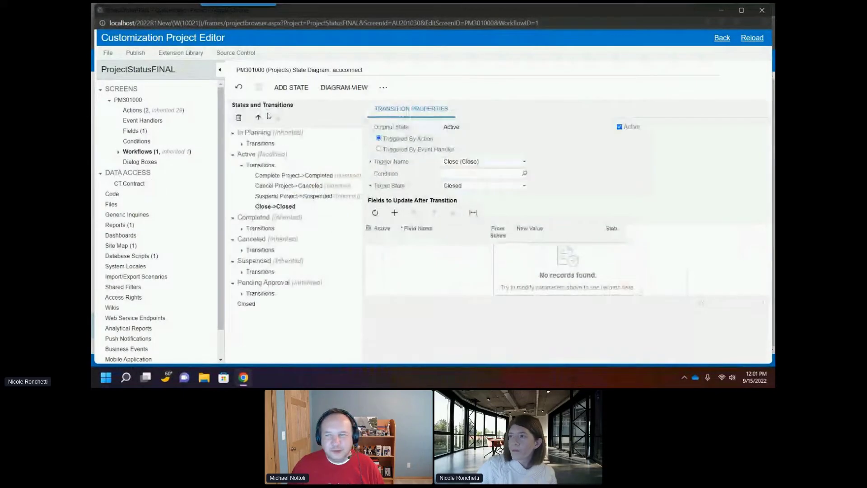
{"action": "left_click", "coordinate": [339, 89]}
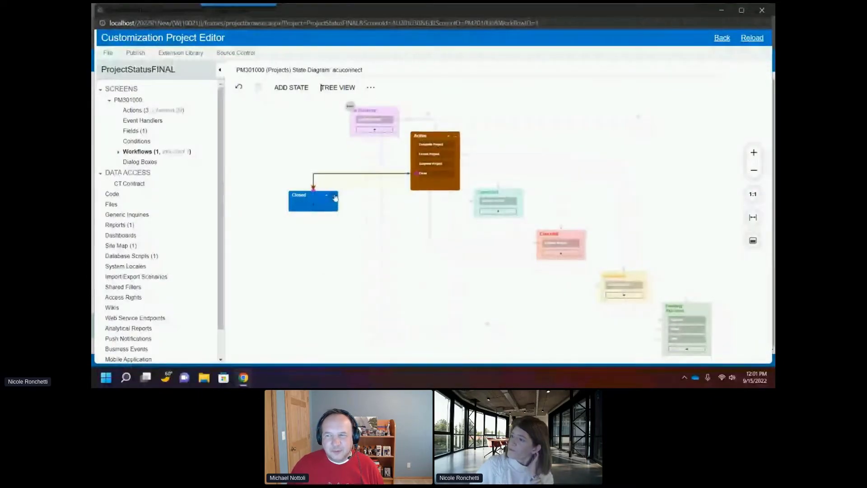
Step: Add a transition from the Closed state triggered by Complete Project with Completed as the target state
{"action": "left_click", "coordinate": [334, 195]}
{"action": "left_click", "coordinate": [330, 216]}
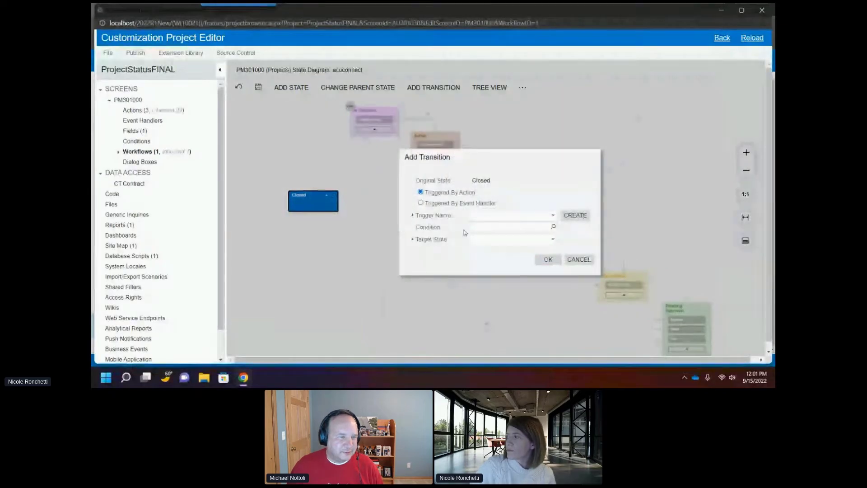
{"action": "left_click", "coordinate": [487, 216]}
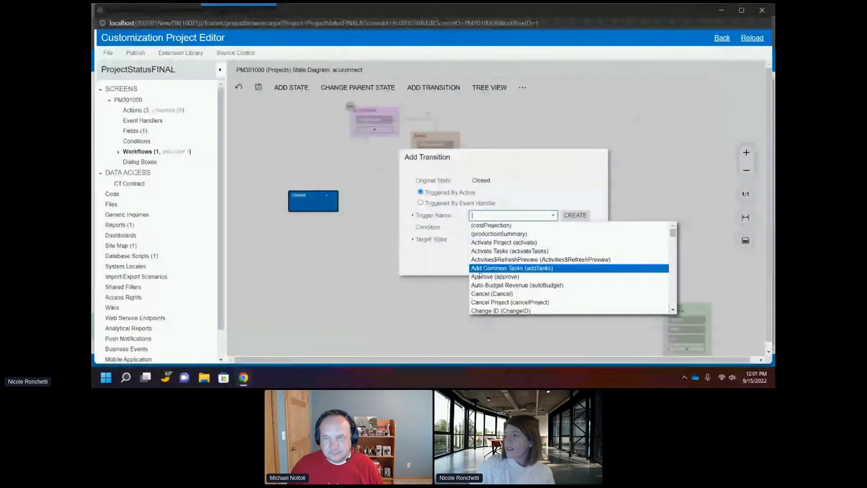
{"action": "scroll", "coordinate": [483, 270], "scroll_direction": "down", "scroll_amount": 1}
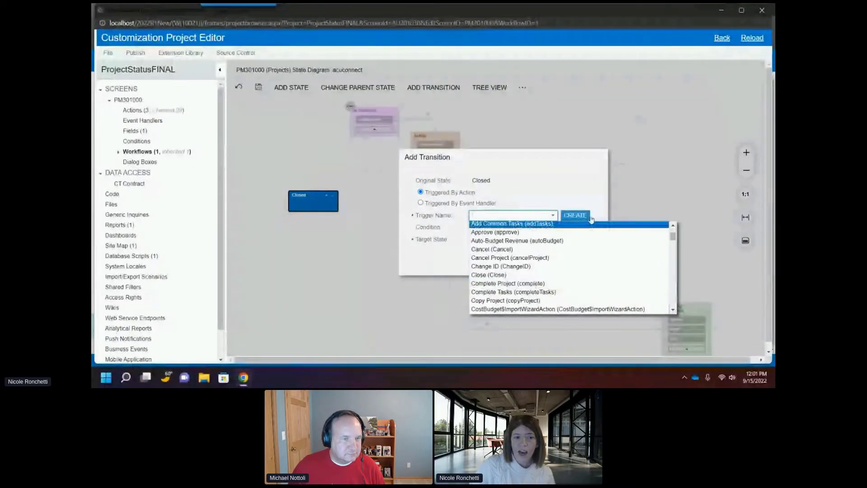
{"action": "left_click", "coordinate": [506, 283]}
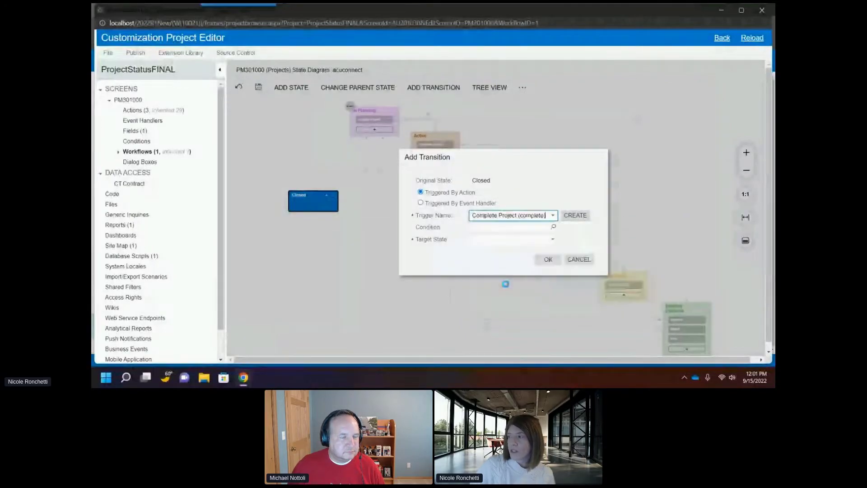
{"action": "left_click", "coordinate": [490, 240]}
{"action": "left_click", "coordinate": [499, 267]}
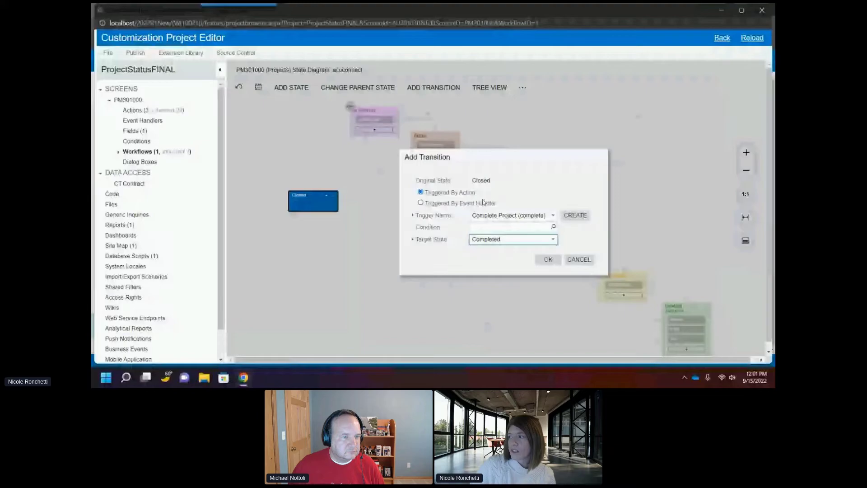
{"action": "left_click", "coordinate": [549, 260]}
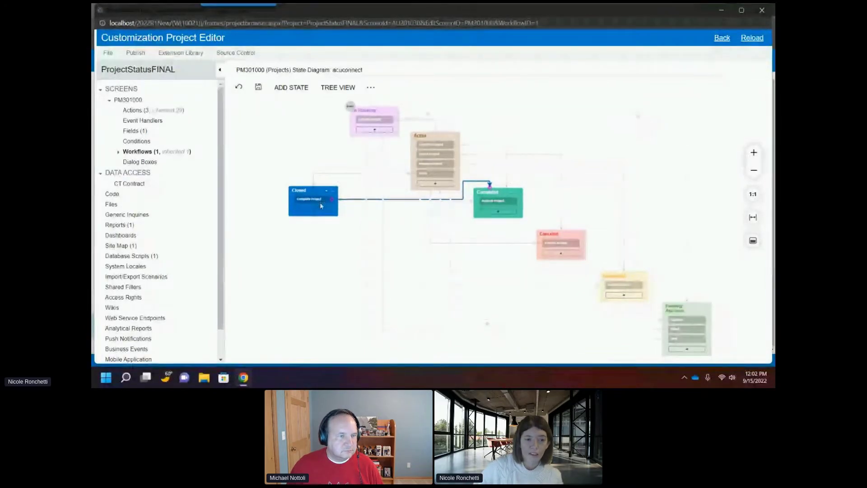
Step: In the tree view, open the Close->Closed transition and add a Time Entries field update taken from schema
{"action": "left_click", "coordinate": [258, 87]}
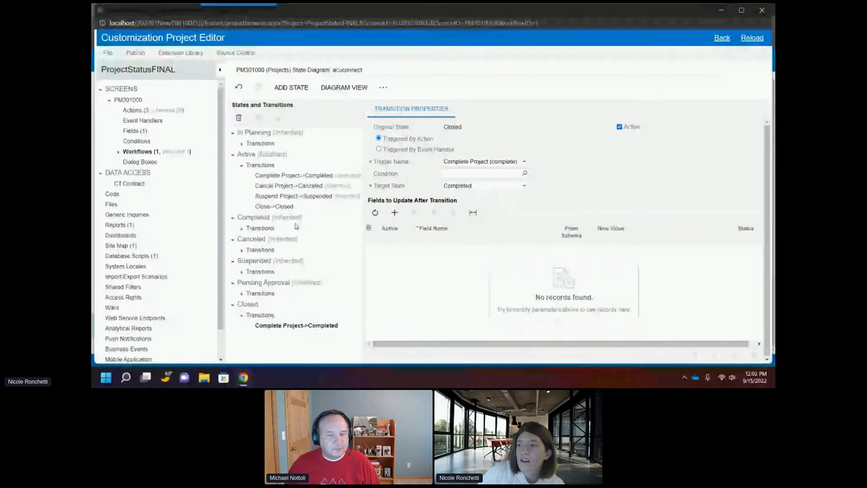
{"action": "left_click", "coordinate": [278, 206]}
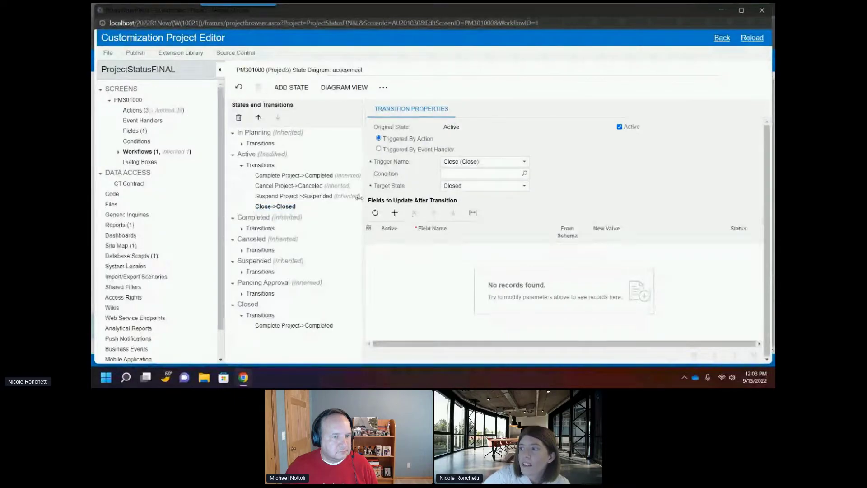
{"action": "left_click", "coordinate": [396, 212]}
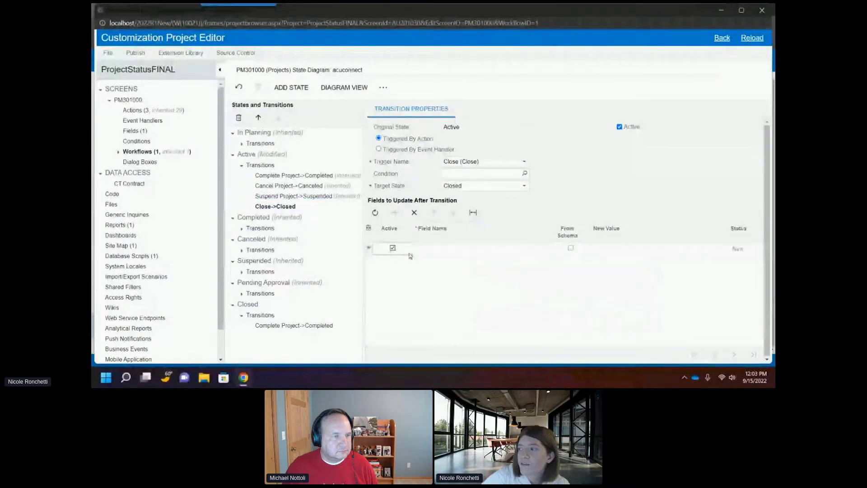
{"action": "left_click", "coordinate": [440, 252]}
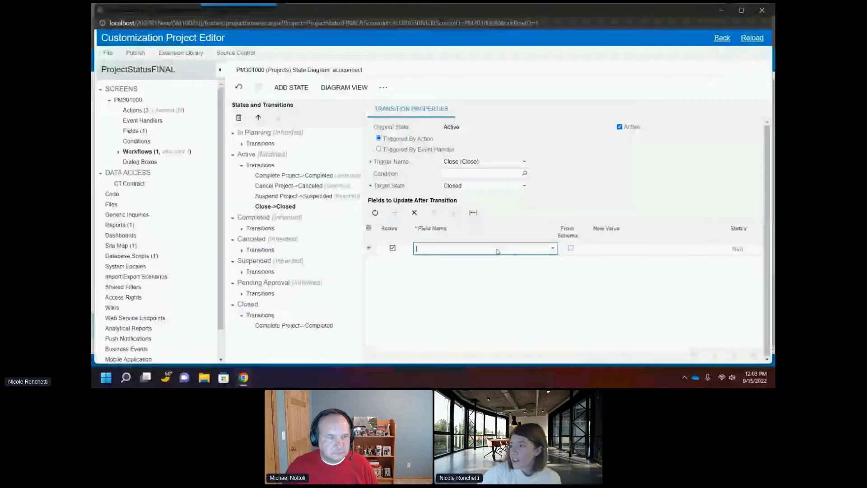
{"action": "left_click", "coordinate": [499, 251]}
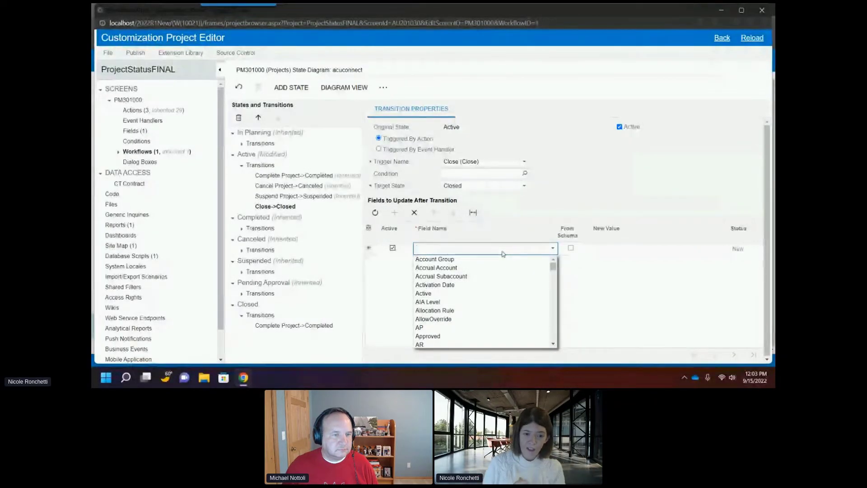
{"action": "type", "text": "tim"}
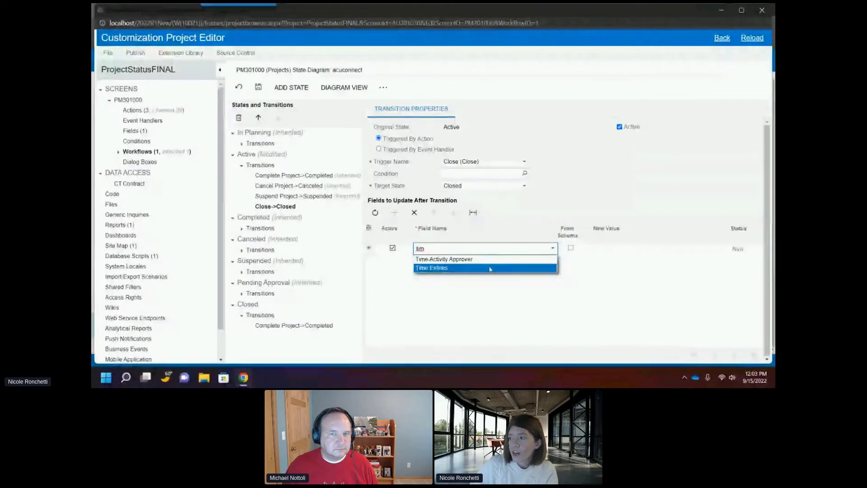
{"action": "left_click", "coordinate": [492, 268]}
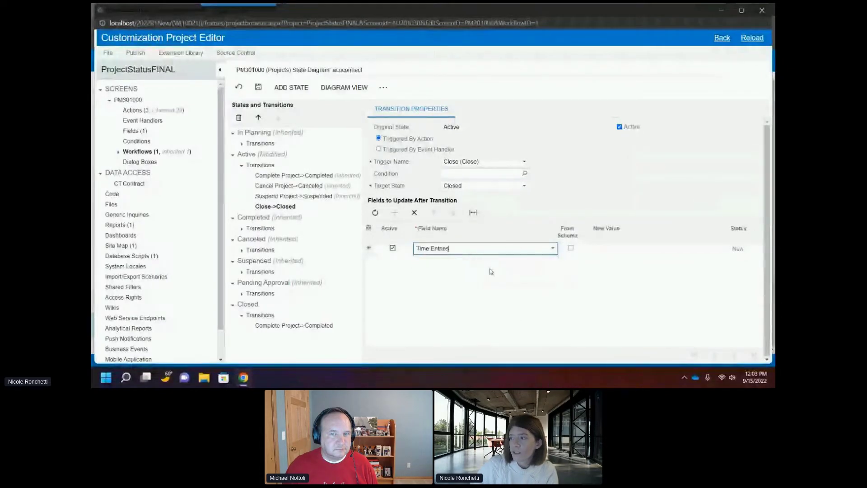
{"action": "left_click", "coordinate": [570, 249]}
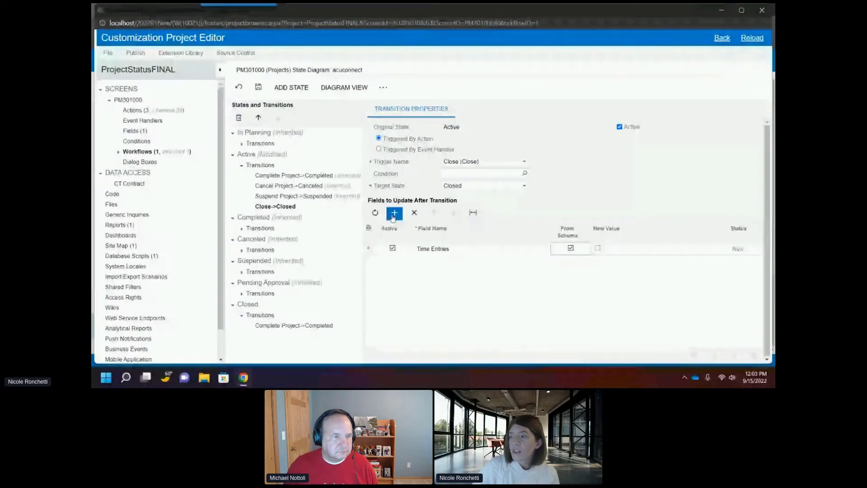
{"action": "left_click", "coordinate": [392, 214]}
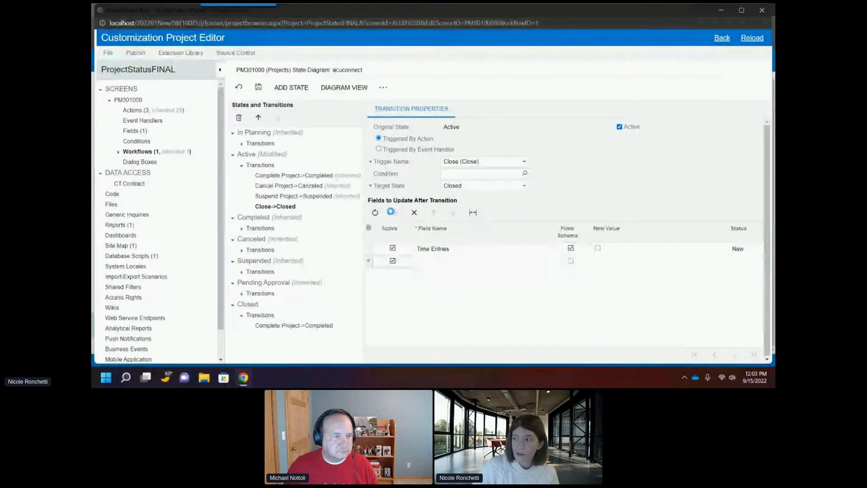
{"action": "left_click", "coordinate": [441, 262]}
{"action": "type", "text": "clo"}
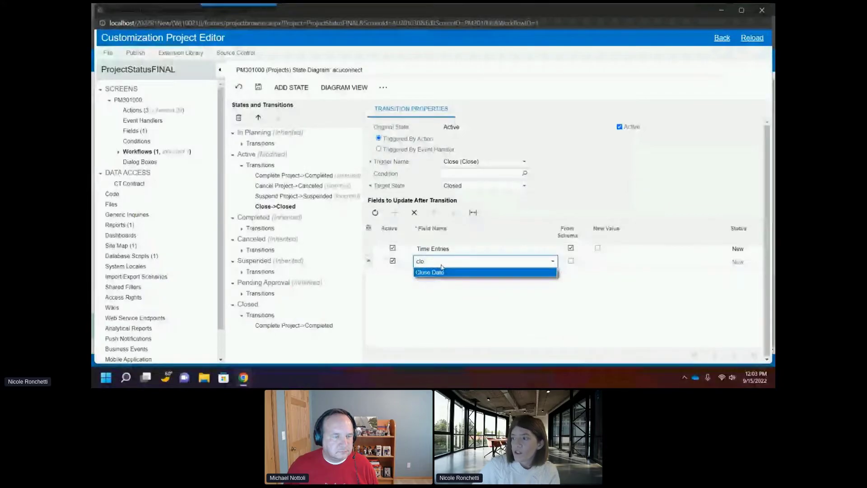
{"action": "left_click", "coordinate": [442, 271]}
{"action": "left_click", "coordinate": [595, 264]}
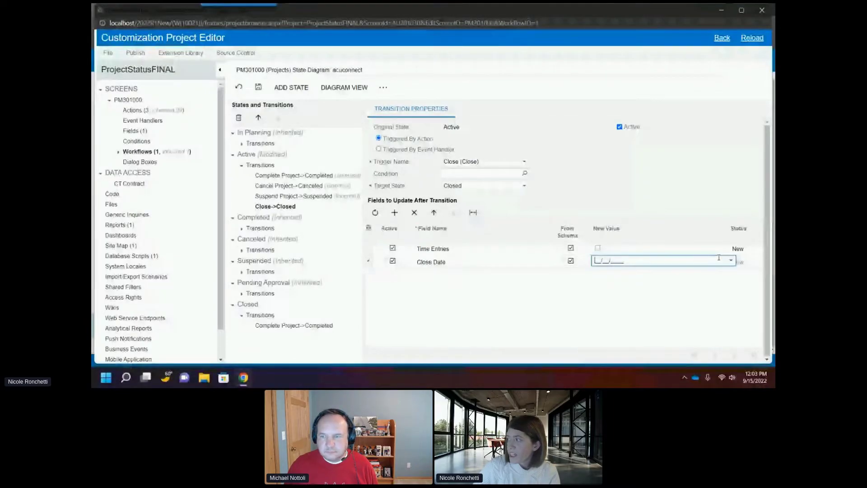
{"action": "left_click", "coordinate": [730, 260]}
{"action": "left_click", "coordinate": [758, 142]}
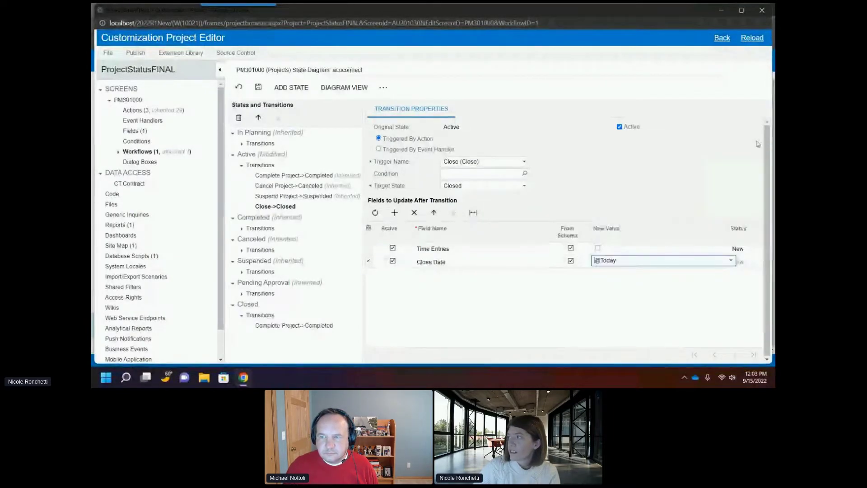
{"action": "left_click", "coordinate": [640, 340]}
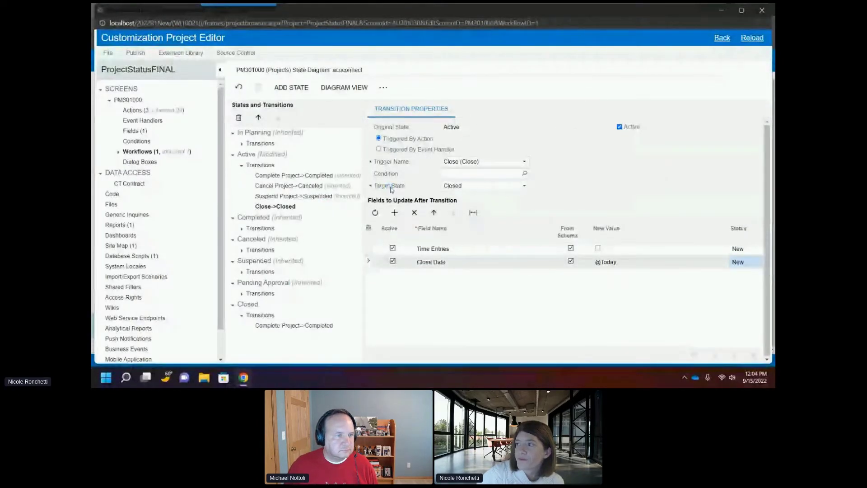
Step: Open the project actions list and review the PrintProforma action's properties
{"action": "left_click", "coordinate": [118, 153]}
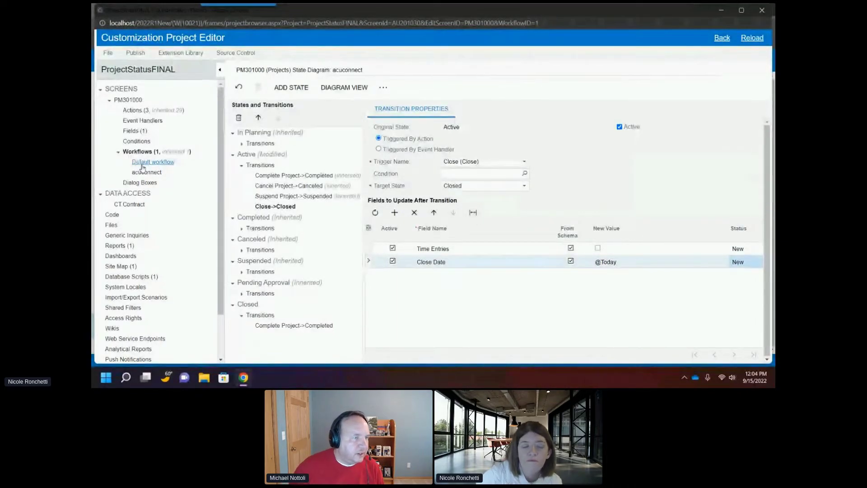
{"action": "left_click", "coordinate": [128, 112]}
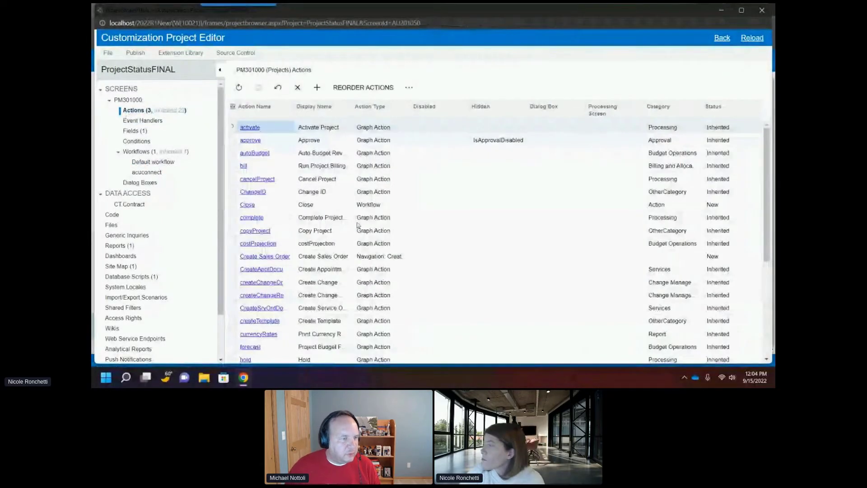
{"action": "scroll", "coordinate": [334, 280], "scroll_direction": "down", "scroll_amount": 2}
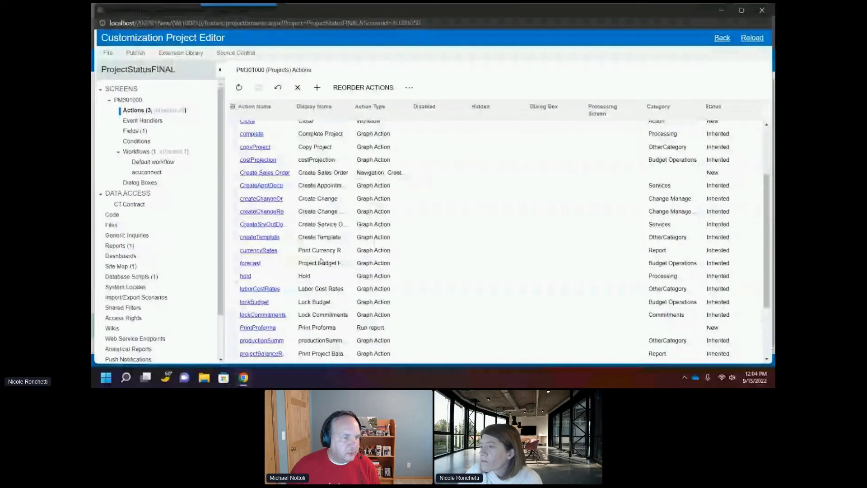
{"action": "scroll", "coordinate": [322, 260], "scroll_direction": "down", "scroll_amount": 2}
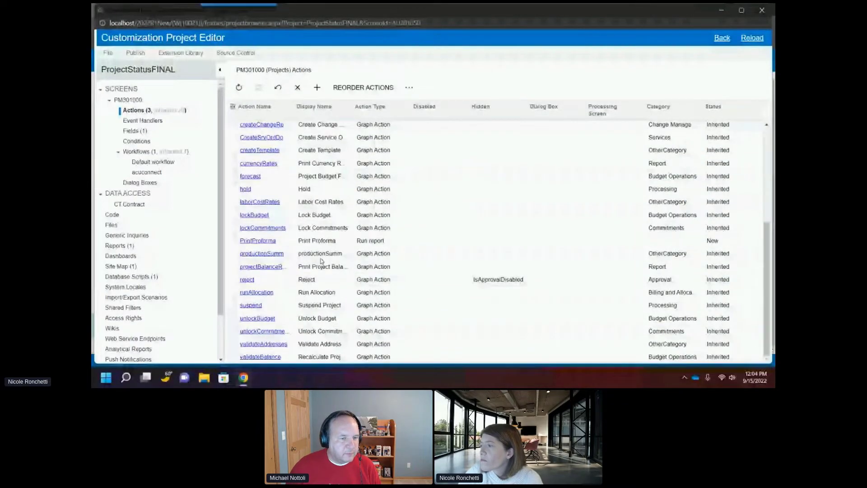
{"action": "left_click", "coordinate": [267, 241]}
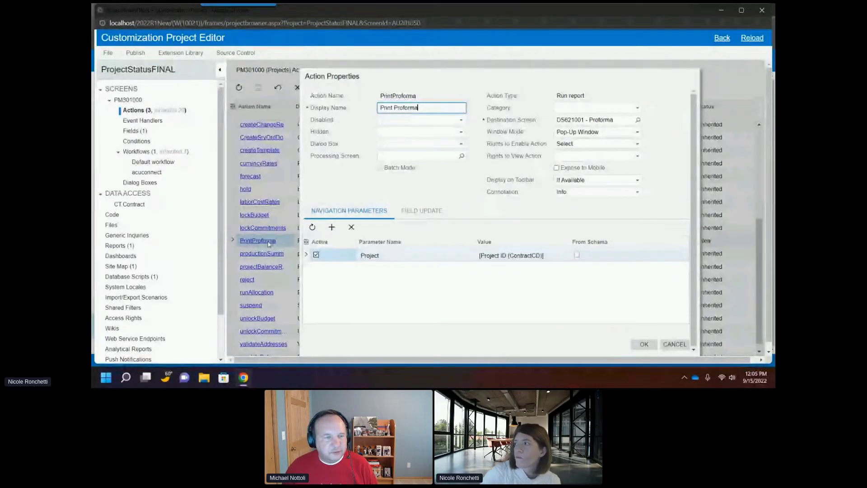
{"action": "left_click", "coordinate": [641, 345]}
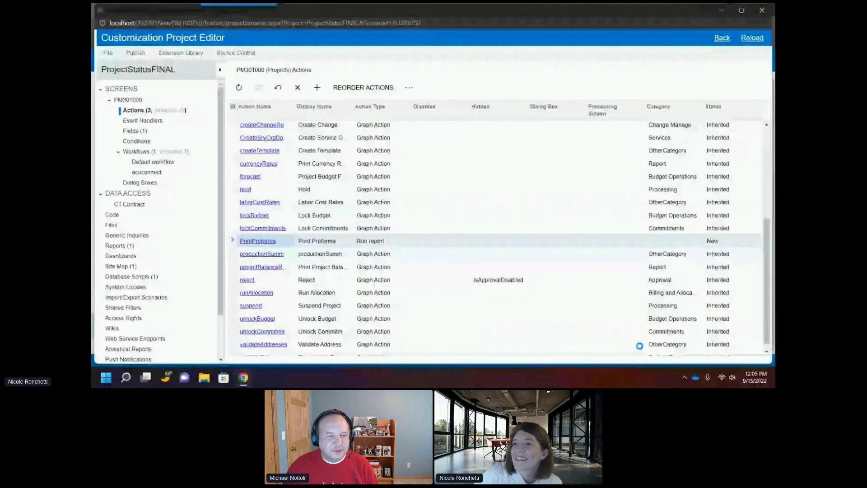
Step: Add a new condition for the Projects screen named NotClosed
{"action": "left_click", "coordinate": [136, 141]}
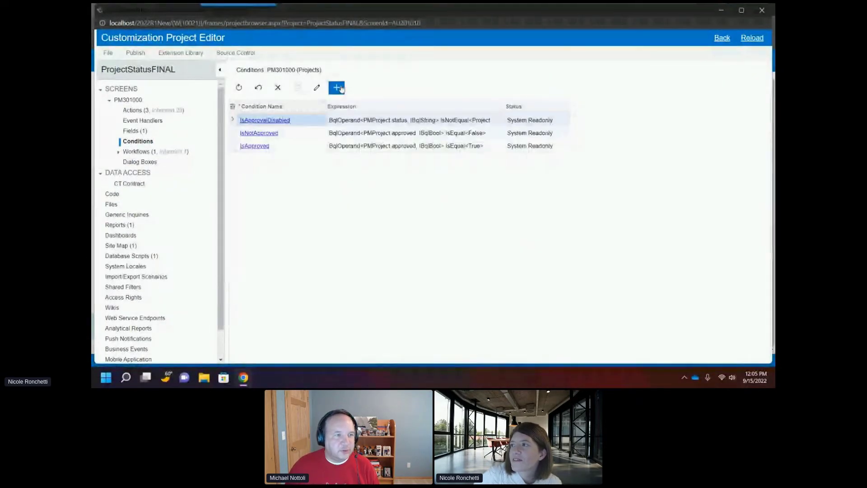
{"action": "left_click", "coordinate": [336, 88]}
{"action": "left_click", "coordinate": [391, 107]}
{"action": "type", "text": "NotClose"}
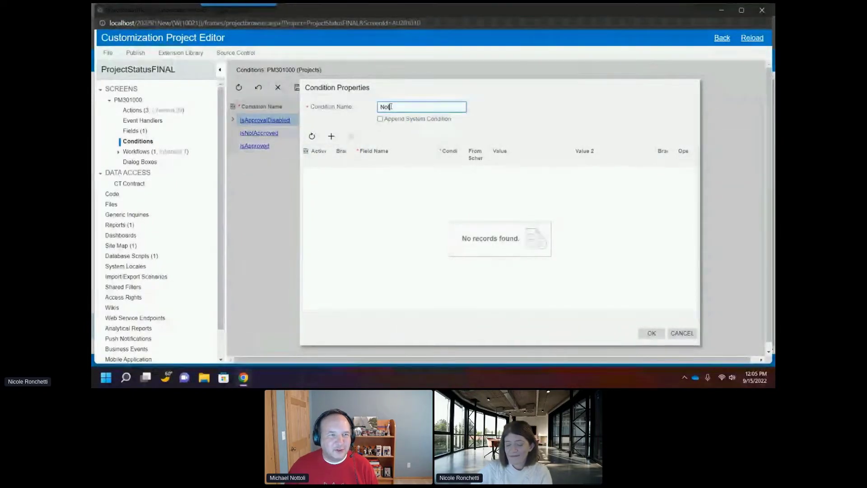
{"action": "type", "text": "d"}
{"action": "key", "text": "Tab"}
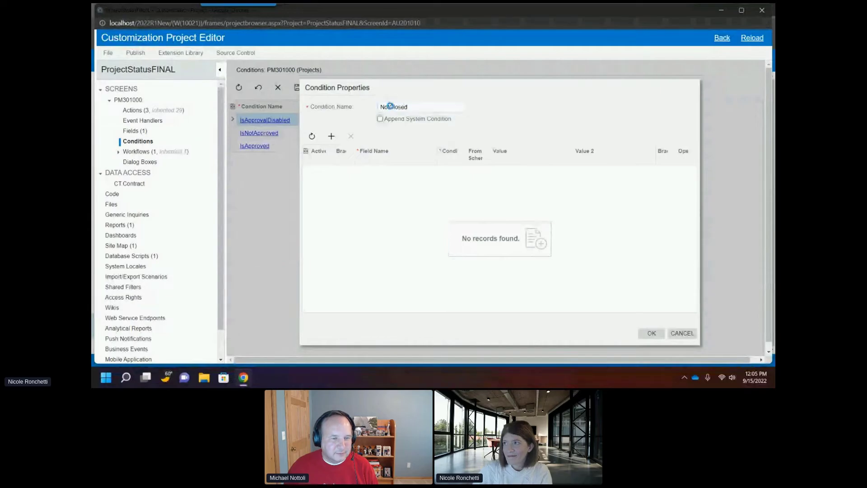
Step: Define the NotClosed condition as Status does not equal Closed and save it
{"action": "left_click", "coordinate": [331, 136]}
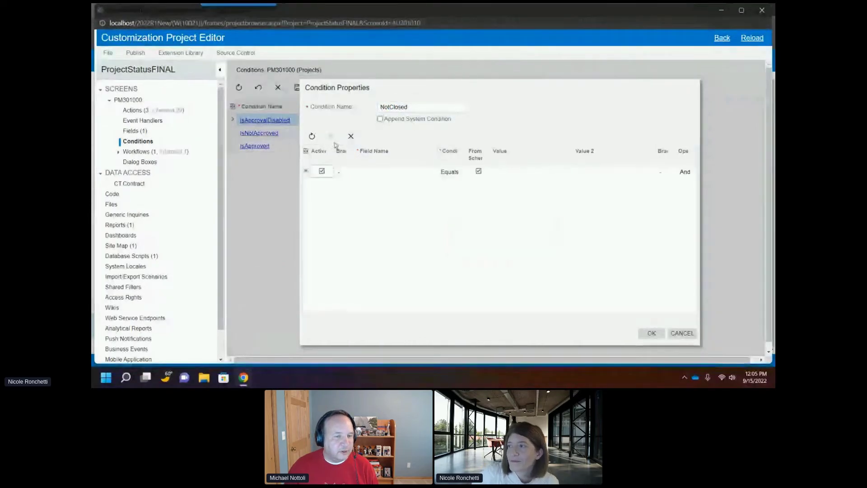
{"action": "left_click", "coordinate": [382, 176]}
{"action": "type", "text": "stat"}
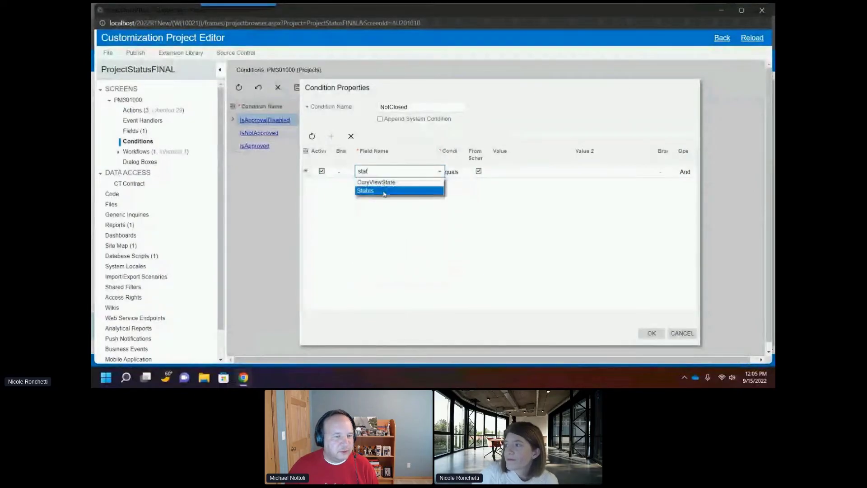
{"action": "left_click", "coordinate": [392, 190]}
{"action": "left_click", "coordinate": [464, 174]}
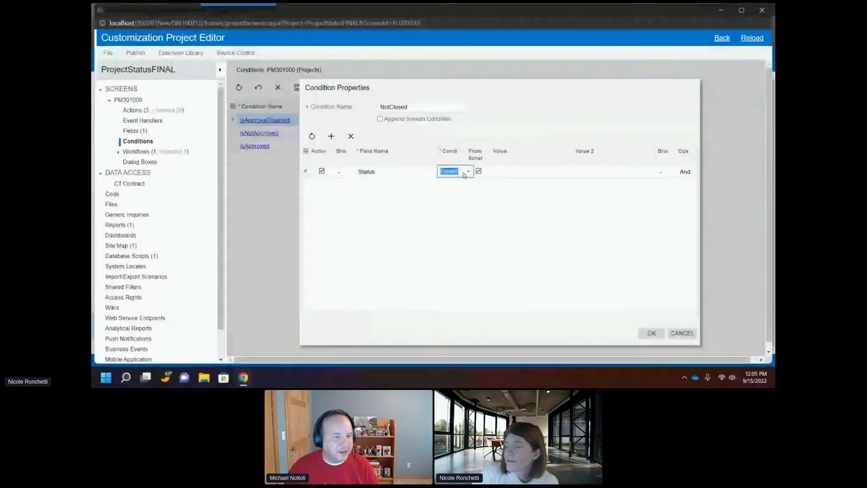
{"action": "left_click", "coordinate": [460, 191]}
{"action": "left_click", "coordinate": [533, 172]}
{"action": "left_click", "coordinate": [574, 171]}
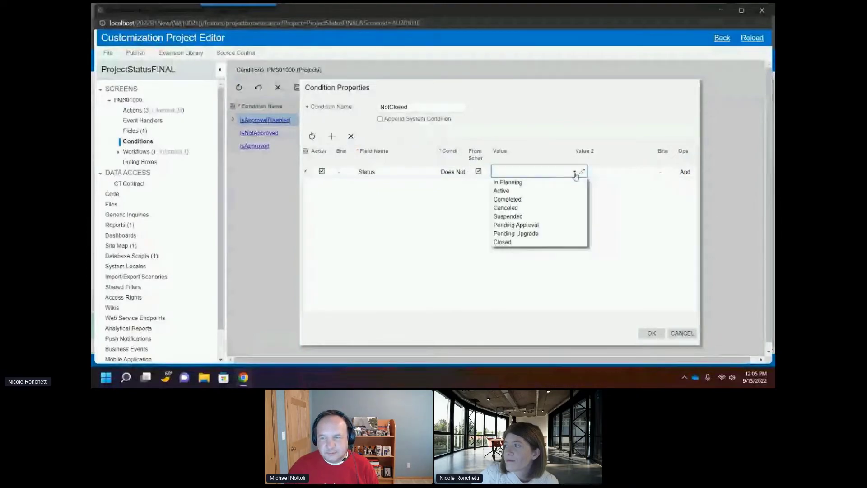
{"action": "left_click", "coordinate": [551, 243]}
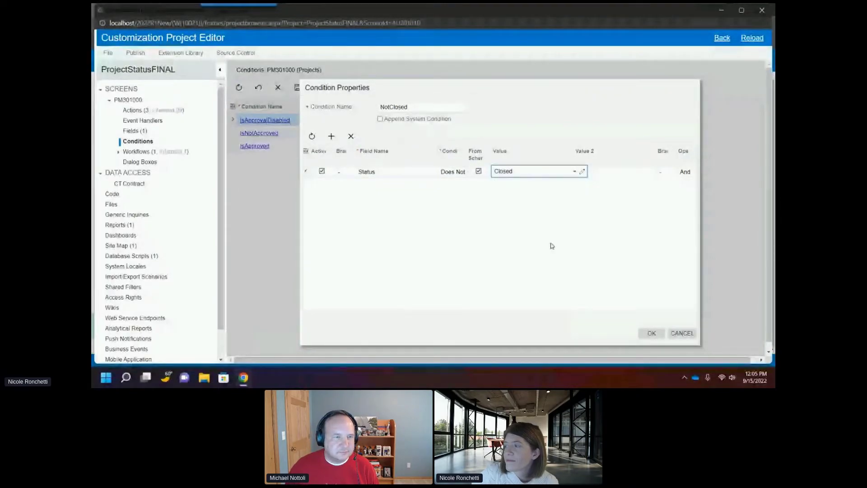
{"action": "left_click", "coordinate": [652, 333]}
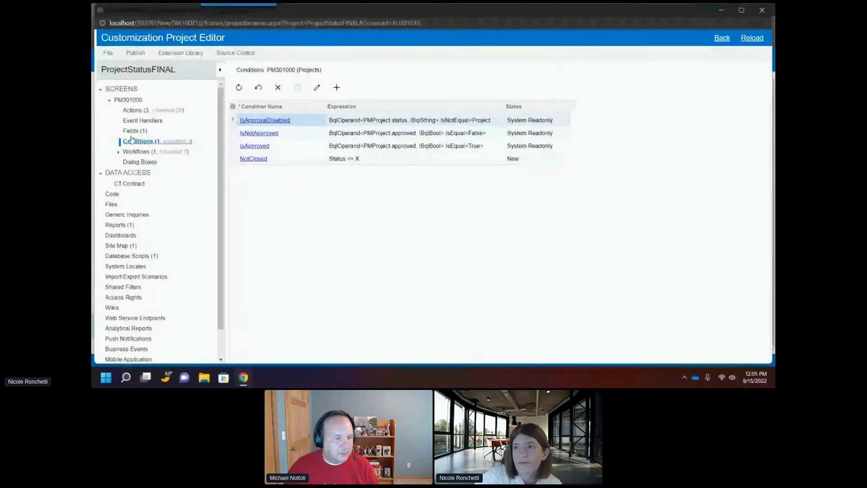
Step: Set the PrintProforma action's Disabled and Hidden conditions to NotClosed
{"action": "left_click", "coordinate": [133, 111]}
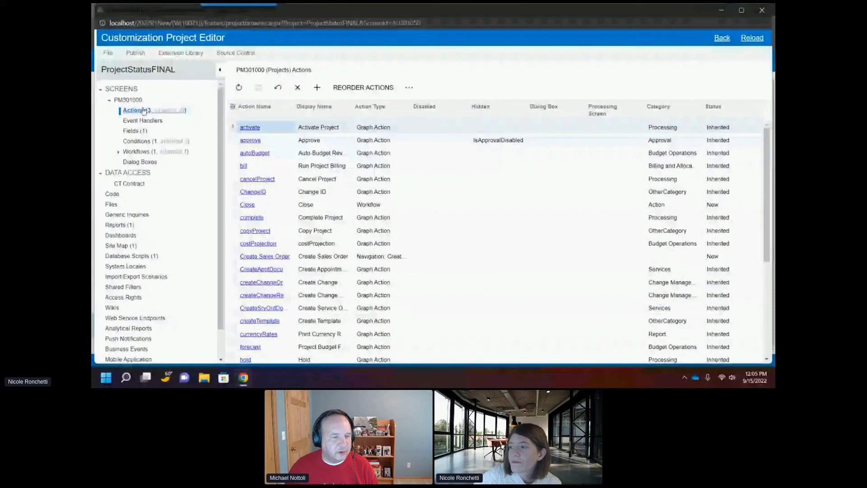
{"action": "scroll", "coordinate": [304, 224], "scroll_direction": "down", "scroll_amount": 5}
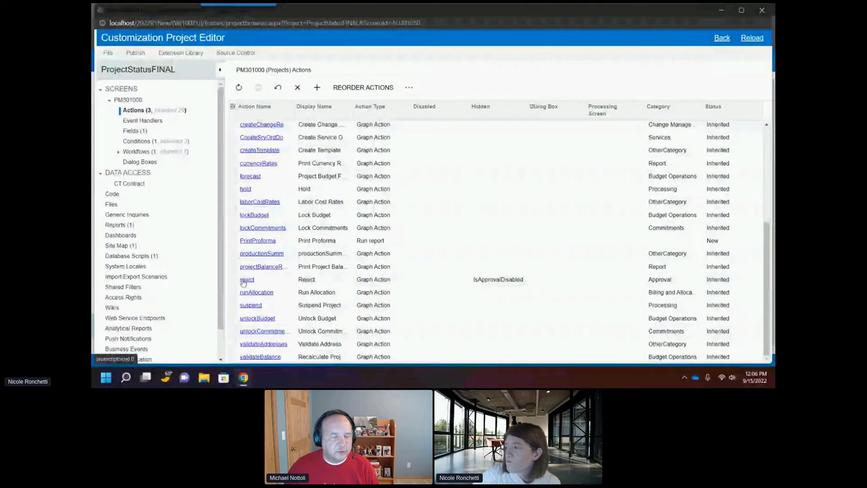
{"action": "left_click", "coordinate": [265, 242]}
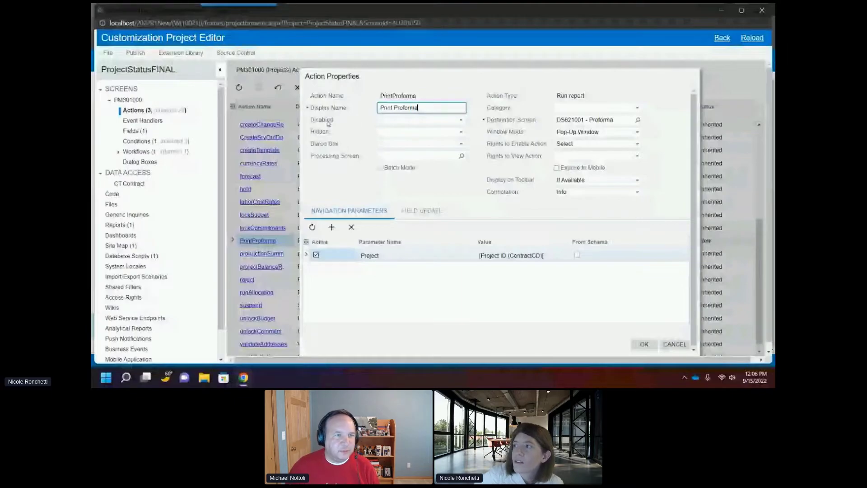
{"action": "left_click", "coordinate": [429, 119]}
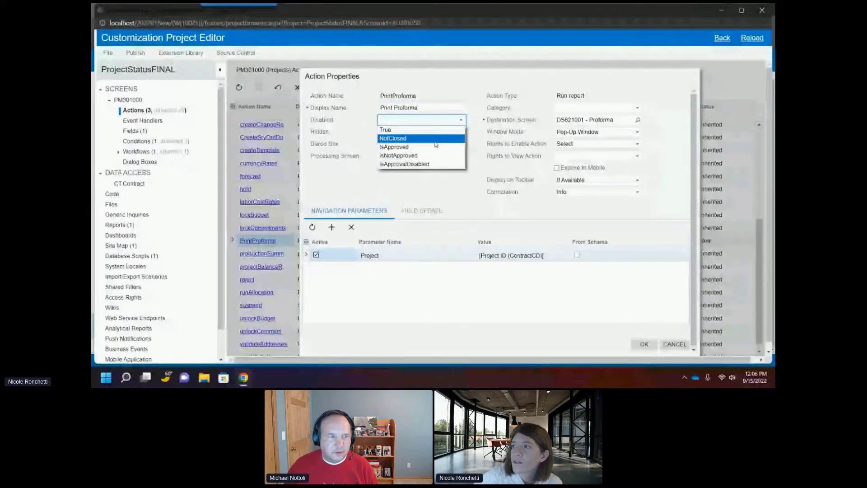
{"action": "left_click", "coordinate": [436, 140]}
{"action": "left_click", "coordinate": [392, 132]}
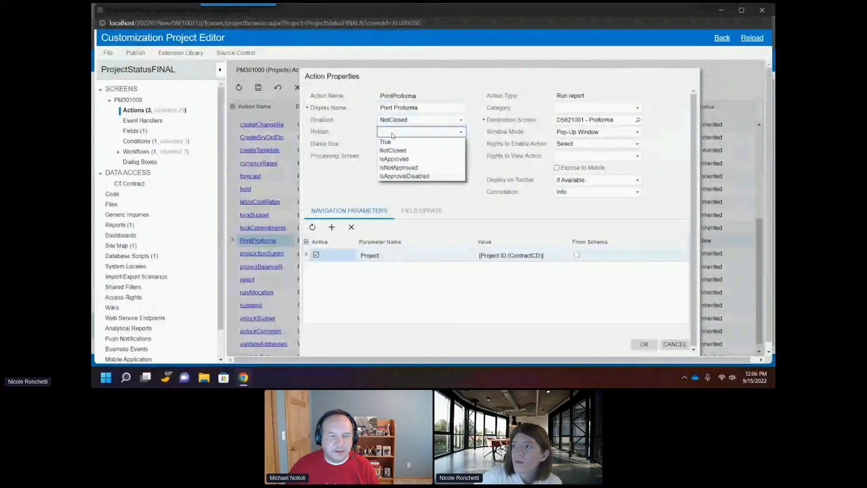
{"action": "left_click", "coordinate": [397, 151]}
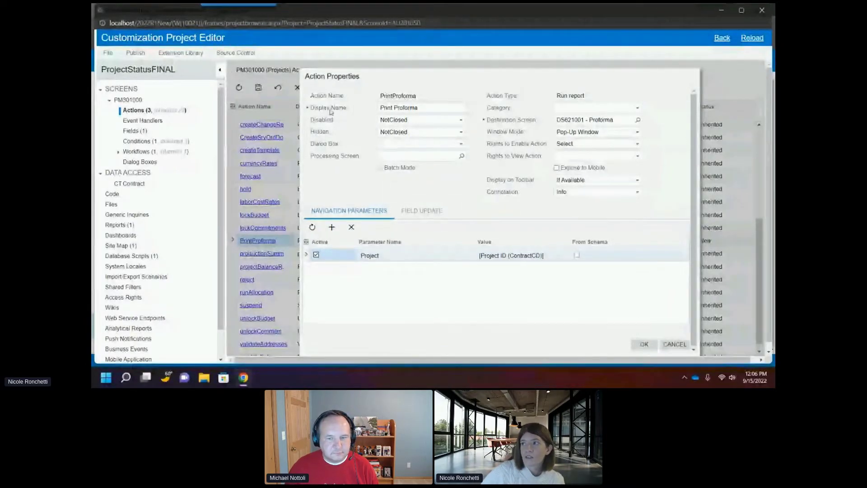
Step: Confirm the PrintProforma action properties with Pop-Up Window as the window mode
{"action": "left_click", "coordinate": [570, 131]}
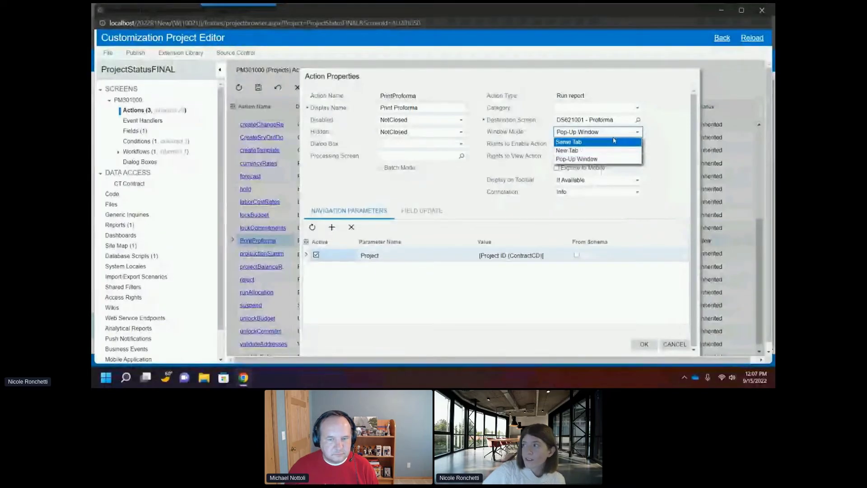
{"action": "left_click", "coordinate": [683, 136]}
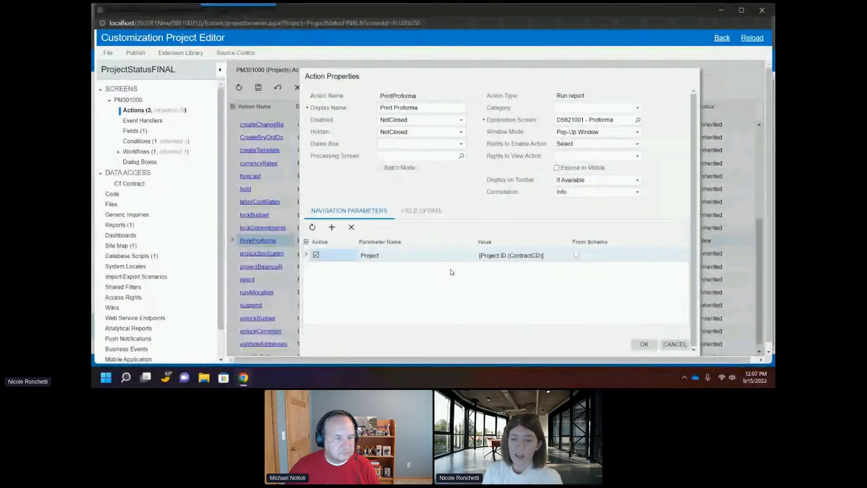
{"action": "left_click", "coordinate": [644, 344]}
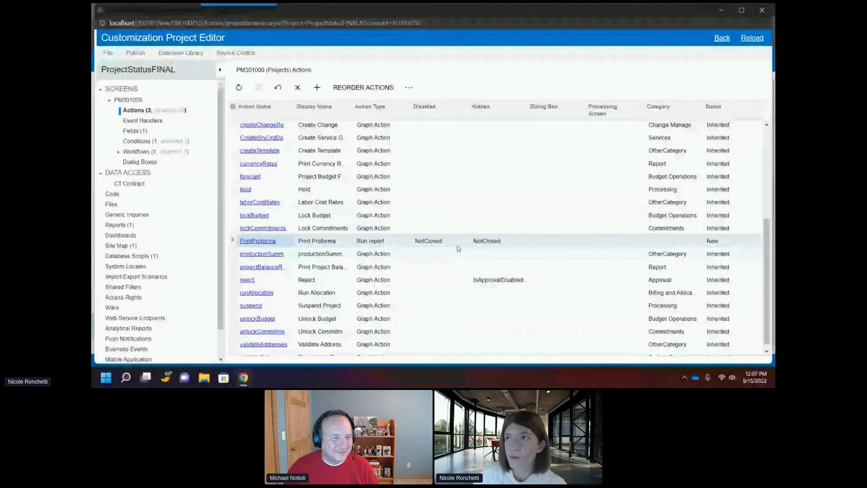
Step: Publish the customization project and close the compilation pane
{"action": "left_click", "coordinate": [136, 53]}
{"action": "left_click", "coordinate": [156, 71]}
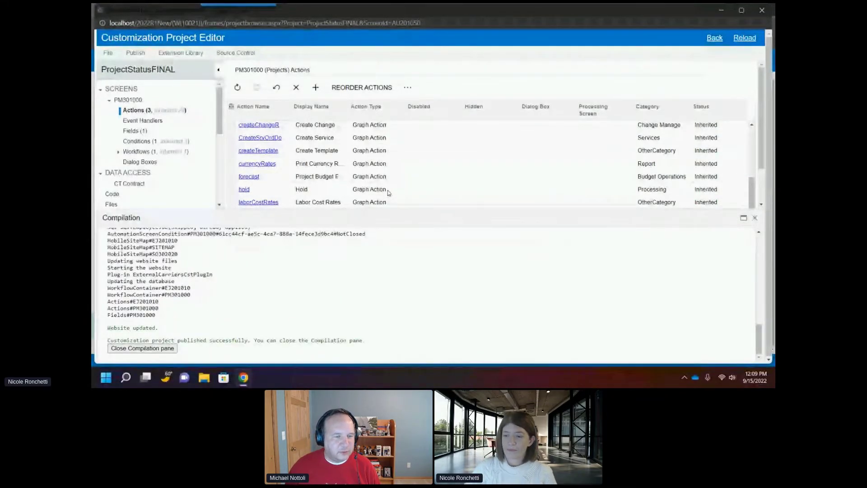
{"action": "left_click", "coordinate": [143, 348]}
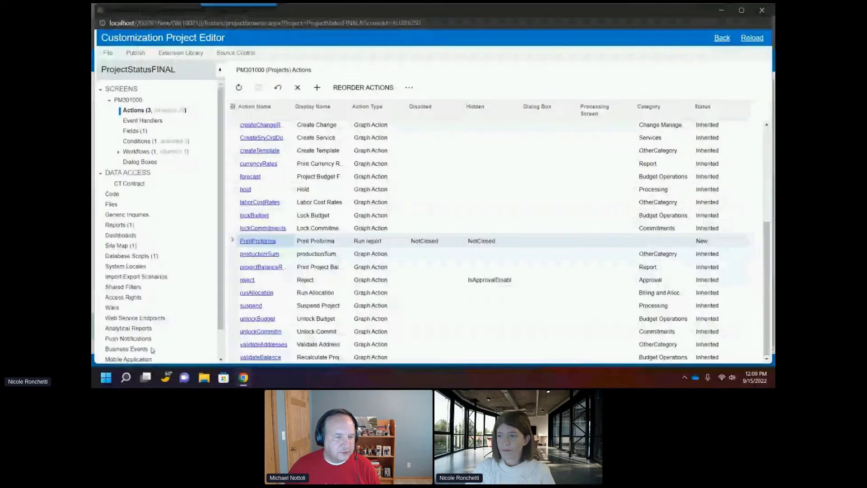
Step: Review the Projects screen actions list, then close the Customization Project Editor
{"action": "scroll", "coordinate": [301, 275], "scroll_direction": "up", "scroll_amount": 1}
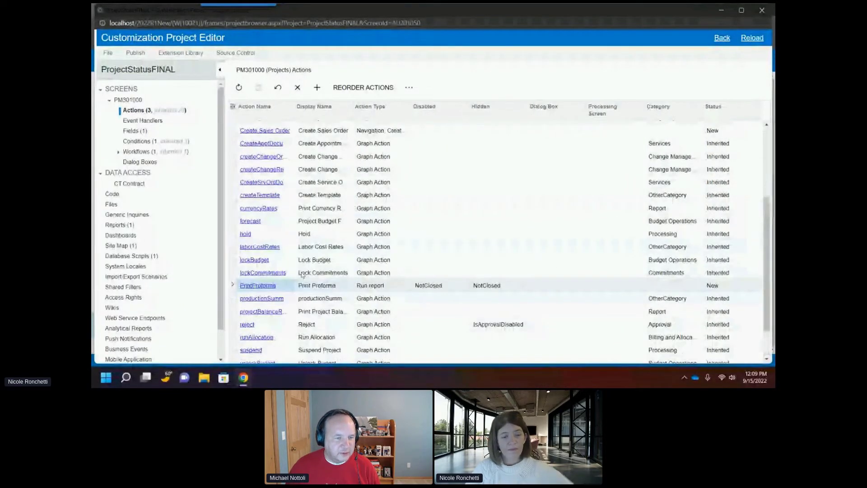
{"action": "scroll", "coordinate": [302, 274], "scroll_direction": "down", "scroll_amount": 1}
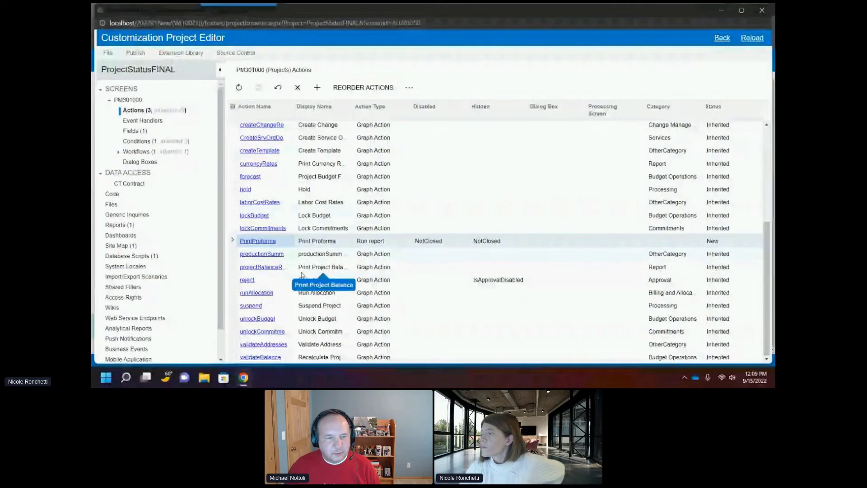
{"action": "scroll", "coordinate": [308, 270], "scroll_direction": "up", "scroll_amount": 1}
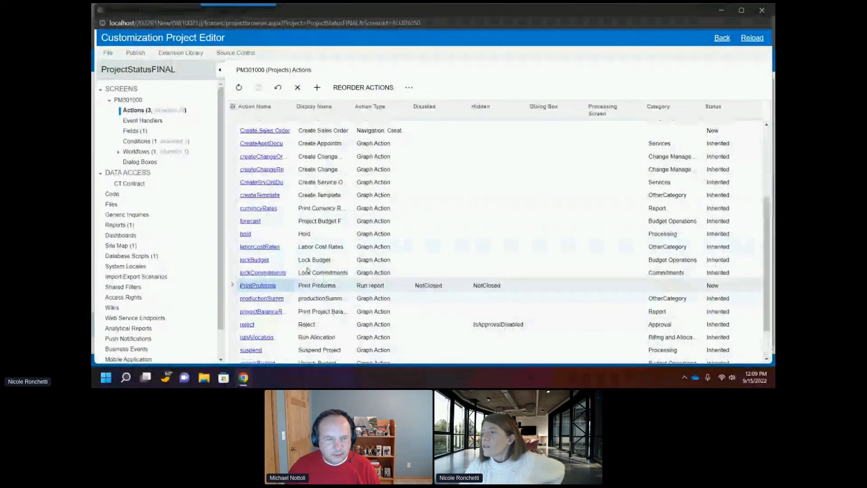
{"action": "scroll", "coordinate": [307, 269], "scroll_direction": "up", "scroll_amount": 3}
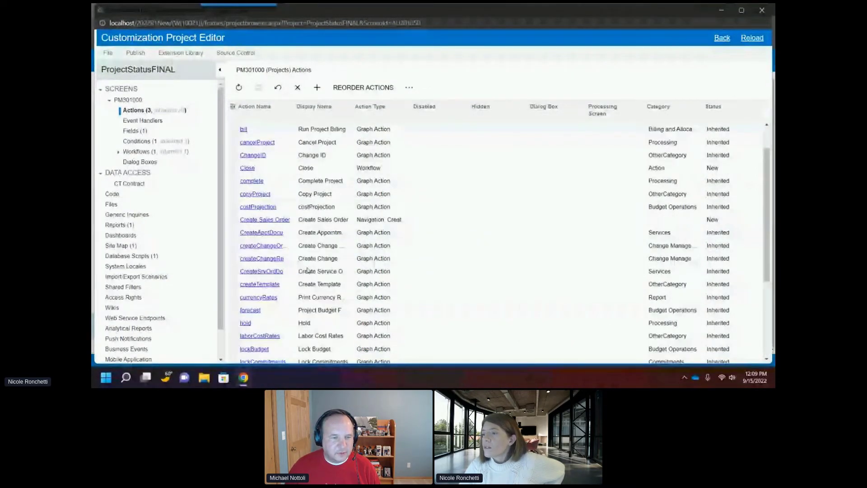
{"action": "left_click", "coordinate": [763, 11]}
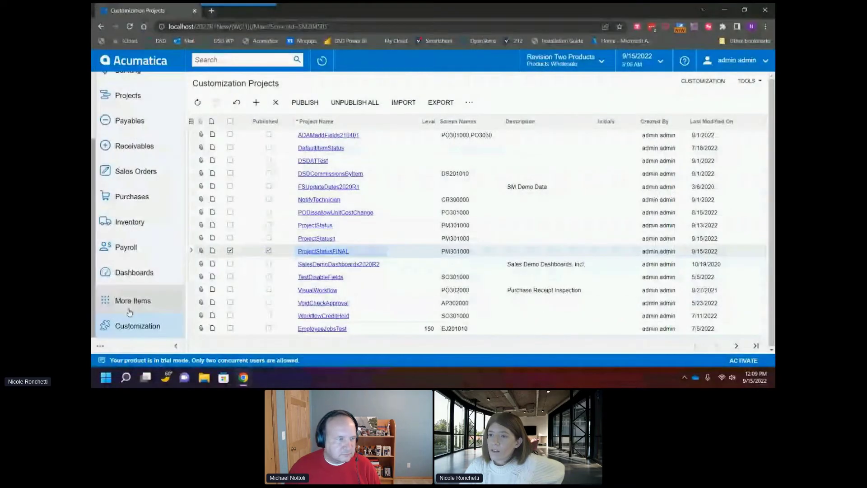
Step: Open the CSTRHOTEL project from the Projects list
{"action": "scroll", "coordinate": [145, 235], "scroll_direction": "up", "scroll_amount": 3}
{"action": "left_click", "coordinate": [135, 185]}
{"action": "left_click", "coordinate": [237, 259]}
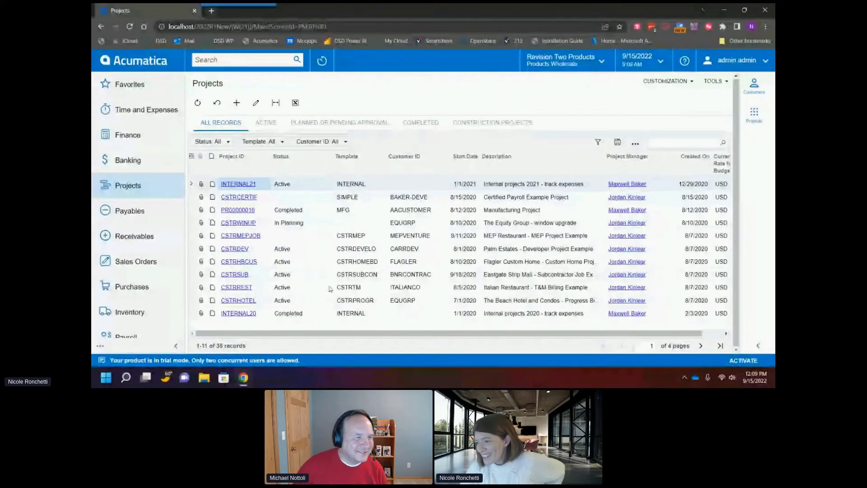
{"action": "left_click", "coordinate": [240, 301]}
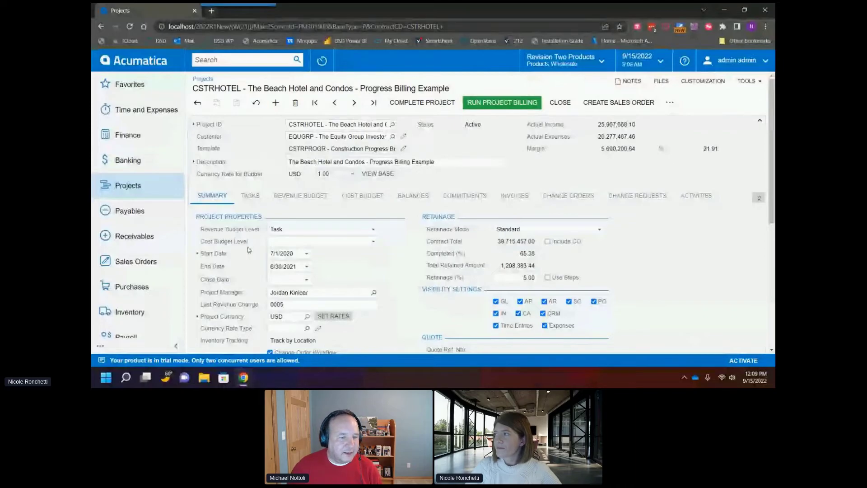
Step: Try to close the CSTRHOTEL project with the Close action and check its close date
{"action": "left_click", "coordinate": [557, 106]}
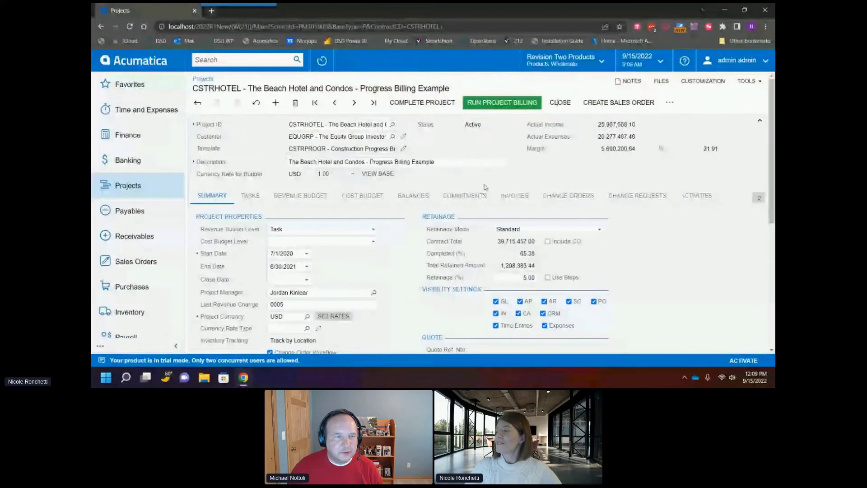
{"action": "scroll", "coordinate": [449, 199], "scroll_direction": "down", "scroll_amount": 3}
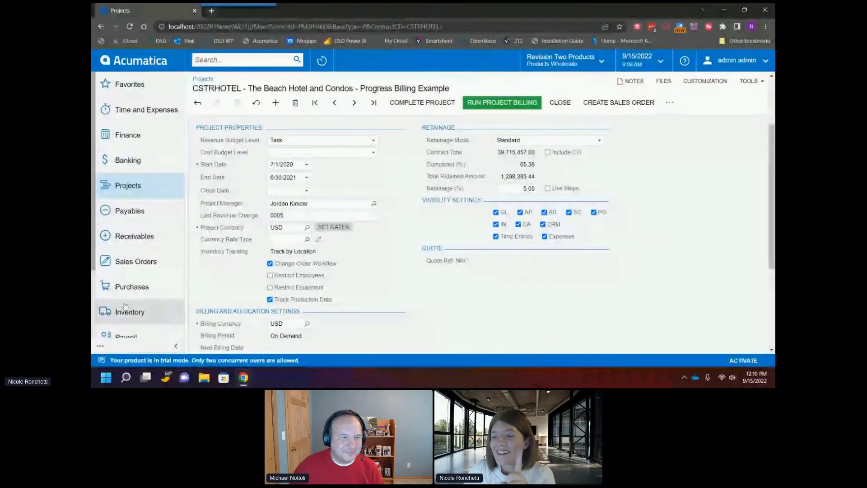
{"action": "scroll", "coordinate": [130, 302], "scroll_direction": "down", "scroll_amount": 2}
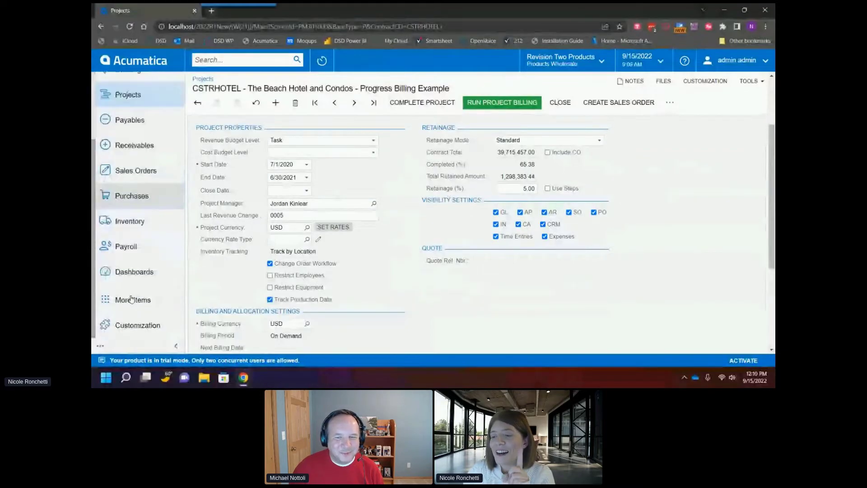
Step: Open the ProjectStatusFINAL customization project from the Customization Projects list
{"action": "left_click", "coordinate": [119, 325]}
{"action": "left_click", "coordinate": [252, 123]}
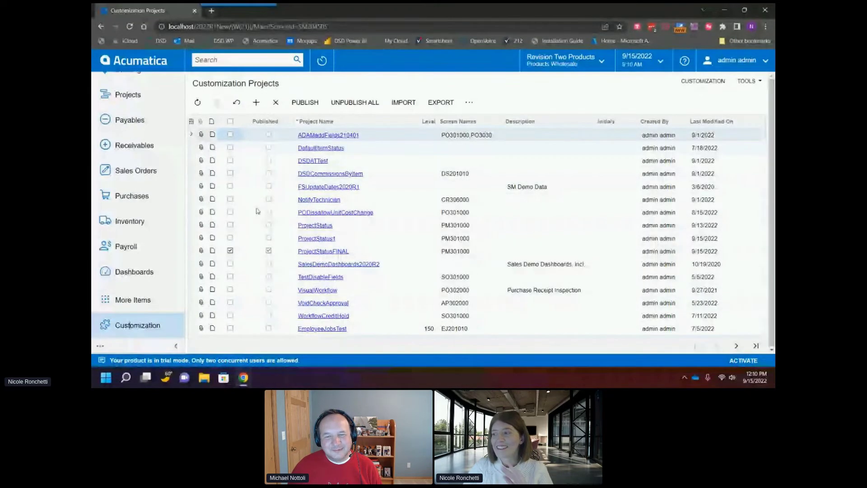
{"action": "left_click", "coordinate": [314, 252]}
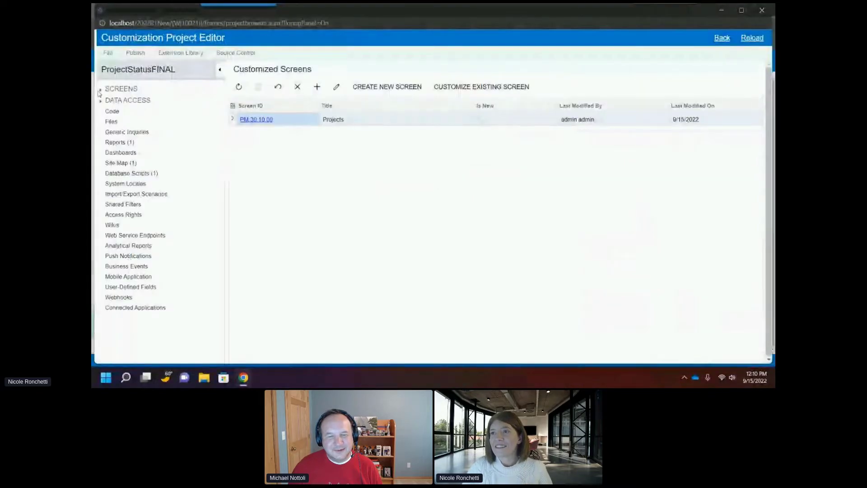
Step: Activate the acuconnect workflow for the Projects screen instead of the default workflow and save
{"action": "left_click", "coordinate": [101, 89]}
{"action": "left_click", "coordinate": [110, 100]}
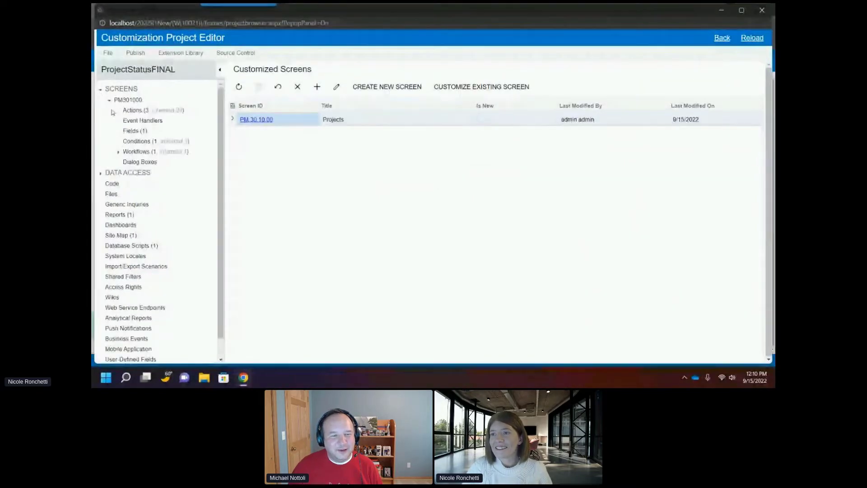
{"action": "left_click", "coordinate": [118, 152]}
{"action": "left_click", "coordinate": [130, 153]}
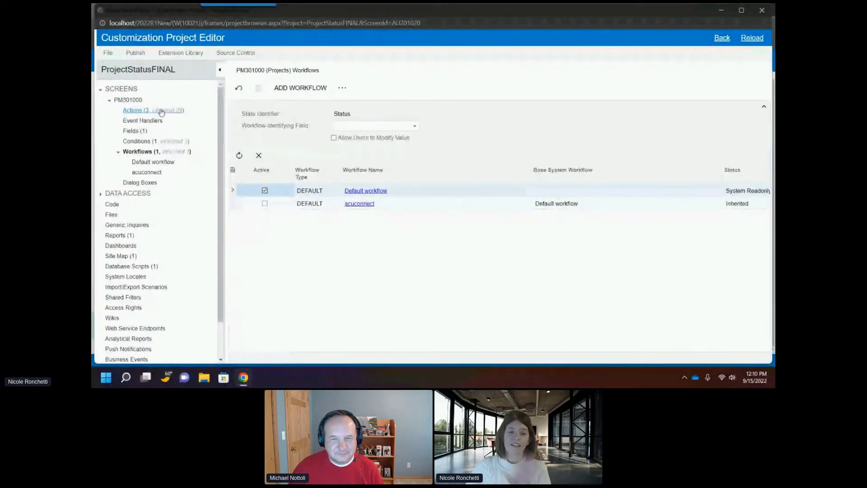
{"action": "left_click", "coordinate": [265, 203]}
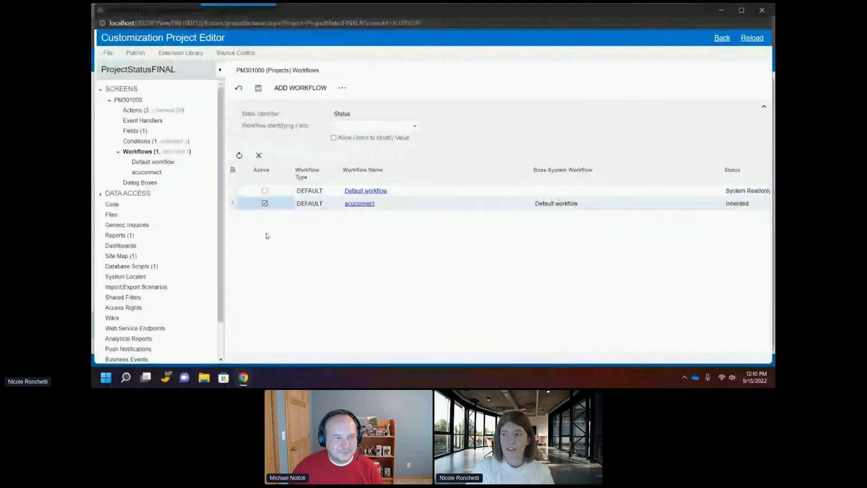
{"action": "left_click", "coordinate": [259, 88]}
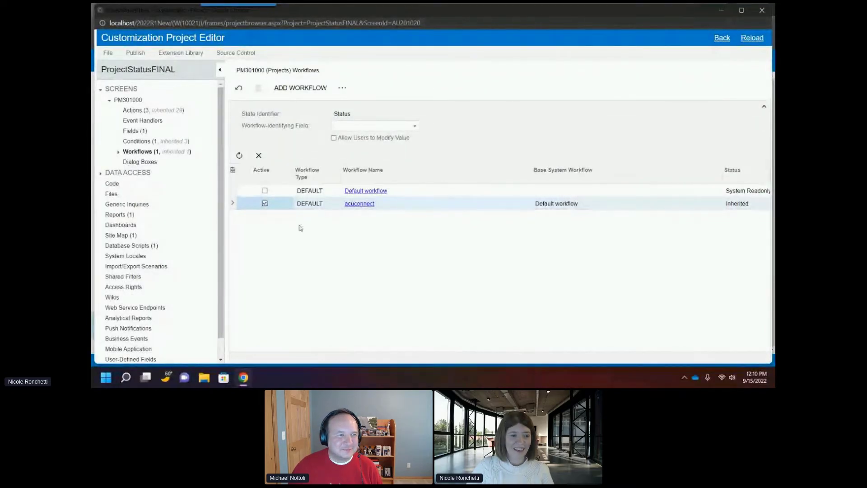
Step: Republish the customization project and close the compilation pane once publishing finishes
{"action": "left_click", "coordinate": [136, 53]}
{"action": "left_click", "coordinate": [145, 68]}
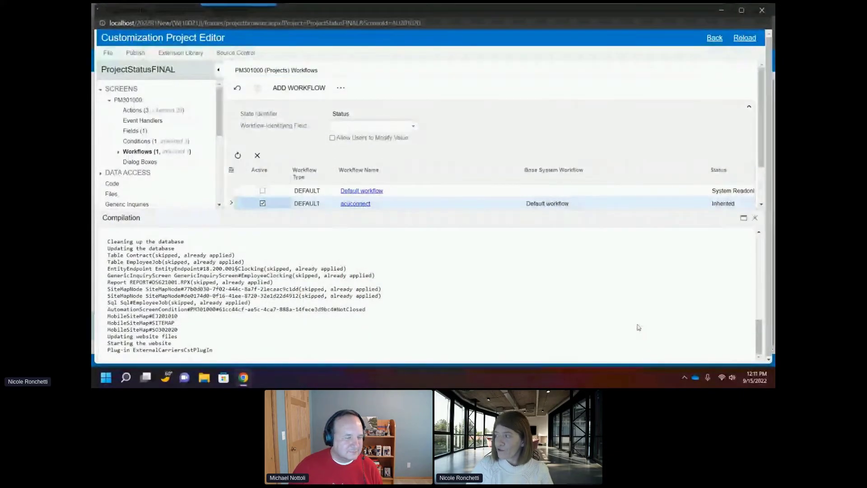
{"action": "left_click", "coordinate": [243, 377]}
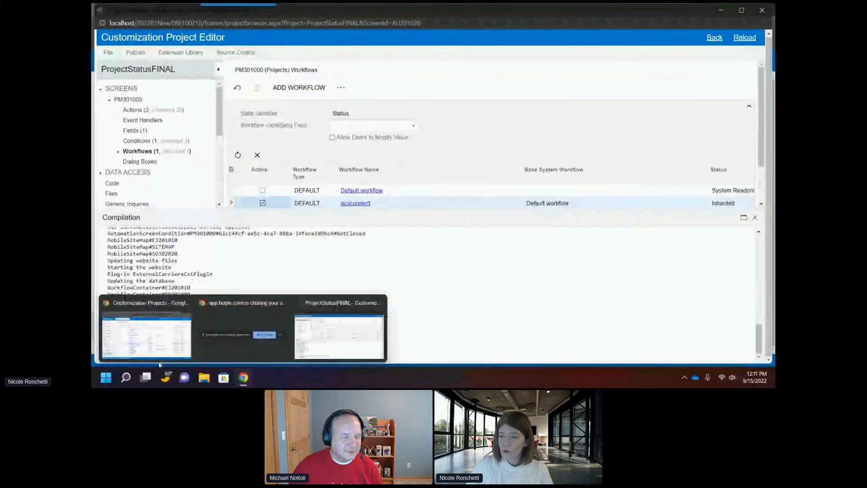
{"action": "left_click", "coordinate": [162, 329]}
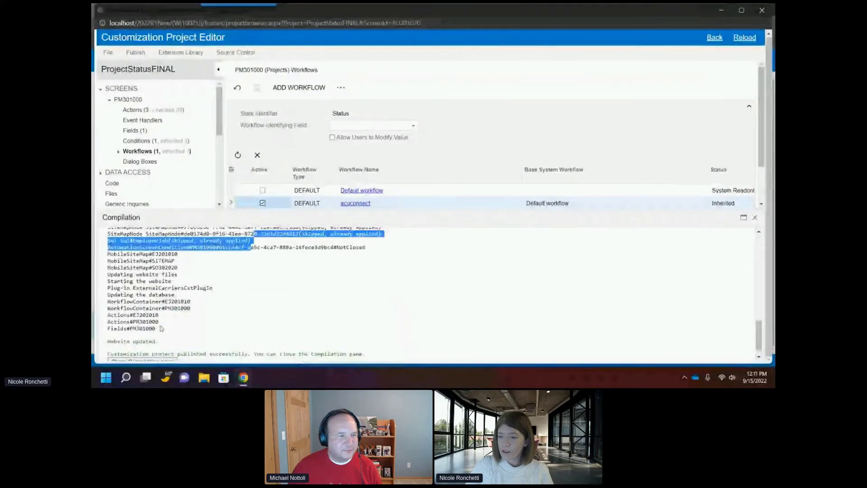
{"action": "scroll", "coordinate": [162, 329], "scroll_direction": "down", "scroll_amount": 2}
{"action": "left_click", "coordinate": [136, 348]}
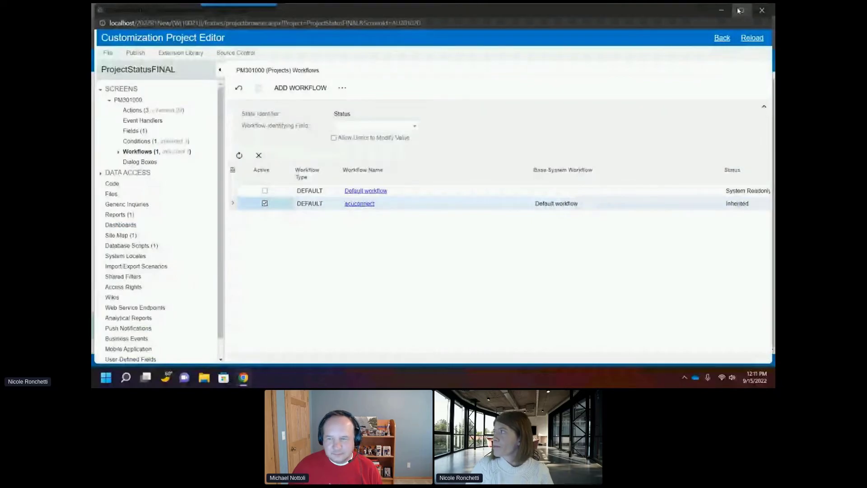
Step: Reopen the CSTRHOTEL project and review its status and close date
{"action": "left_click", "coordinate": [761, 10]}
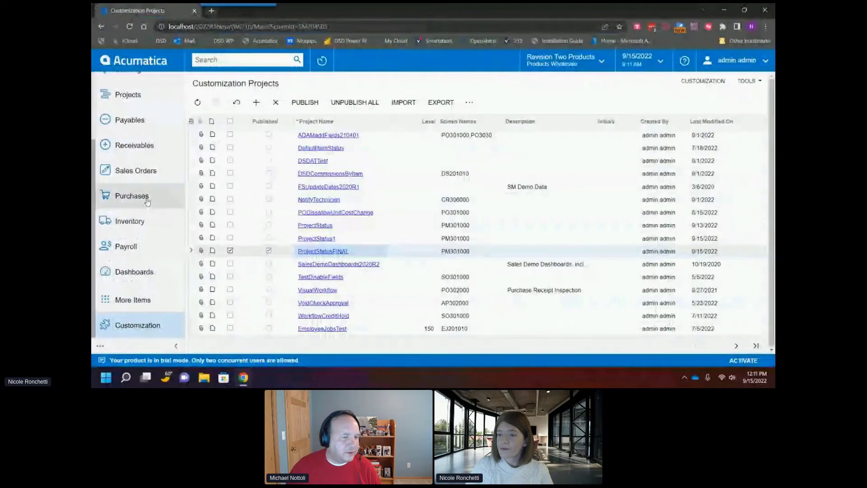
{"action": "scroll", "coordinate": [146, 201], "scroll_direction": "up", "scroll_amount": 4}
{"action": "left_click", "coordinate": [128, 186]}
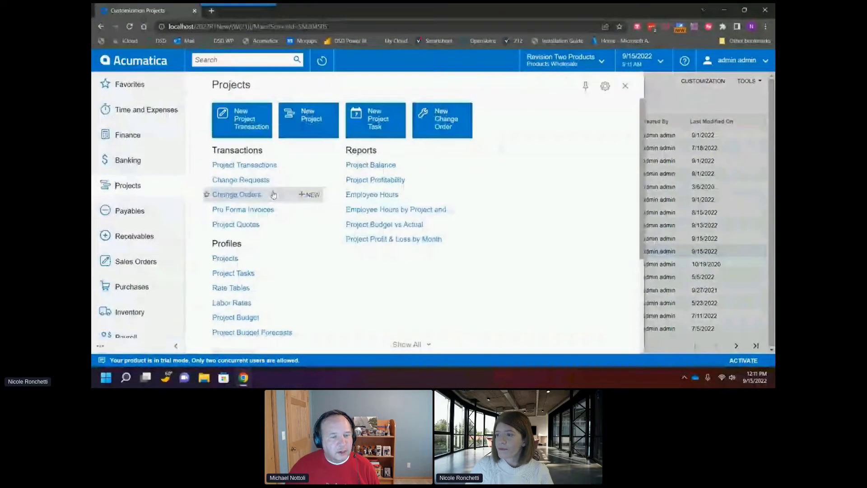
{"action": "left_click", "coordinate": [232, 258]}
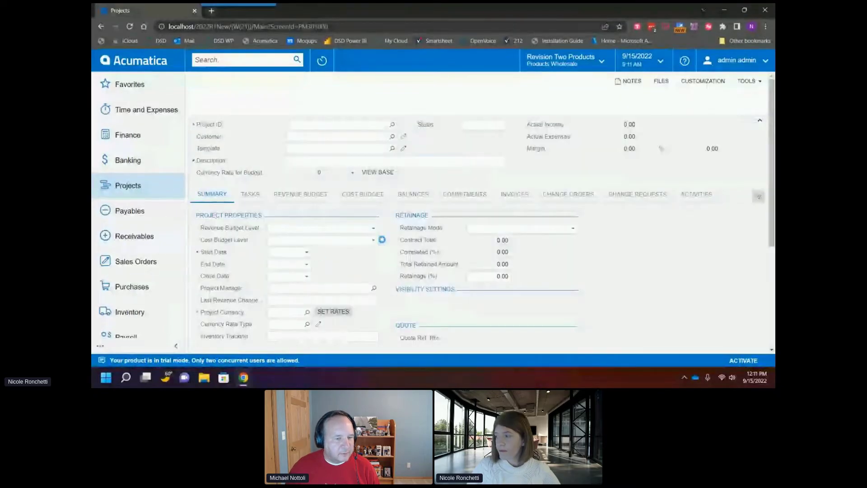
{"action": "scroll", "coordinate": [429, 234], "scroll_direction": "down", "scroll_amount": 2}
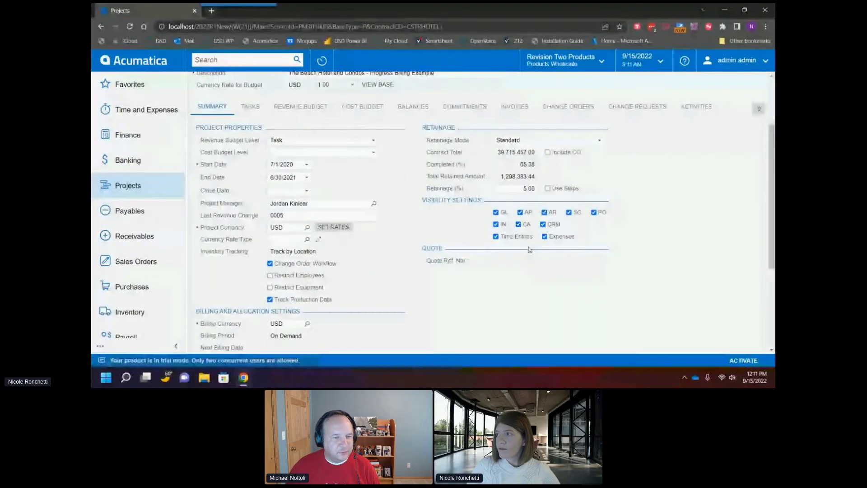
{"action": "scroll", "coordinate": [529, 249], "scroll_direction": "up", "scroll_amount": 1}
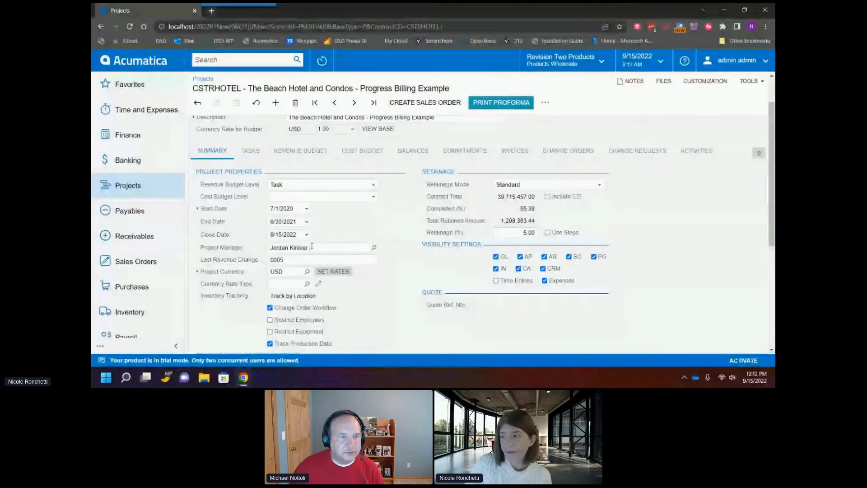
{"action": "scroll", "coordinate": [355, 235], "scroll_direction": "up", "scroll_amount": 1}
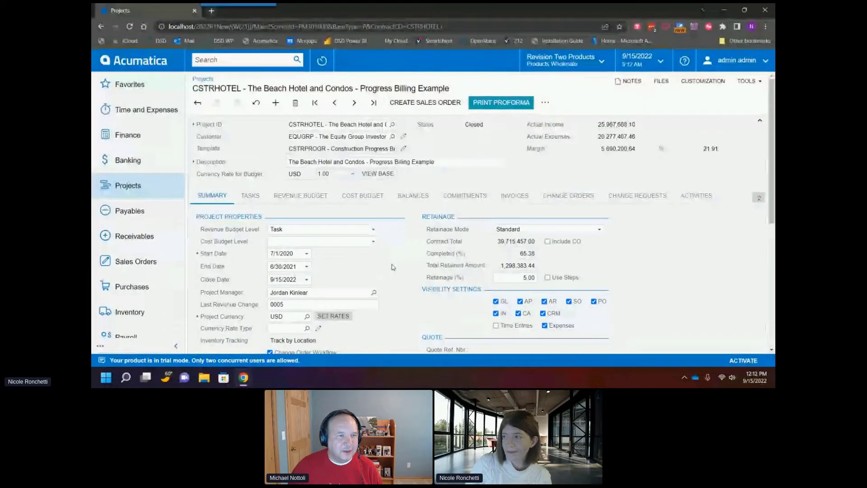
{"action": "left_click", "coordinate": [294, 279]}
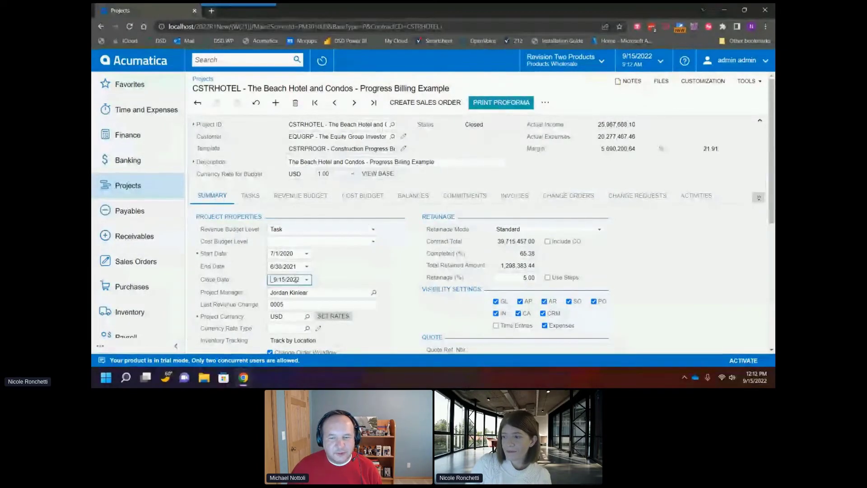
Step: Test the Print Proforma and Create Sales Order actions on the closed CSTRHOTEL project
{"action": "left_click", "coordinate": [546, 104]}
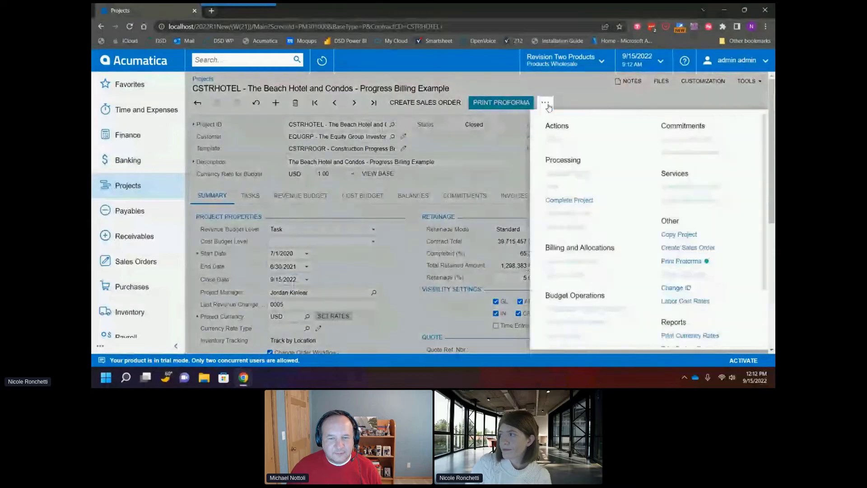
{"action": "left_click", "coordinate": [505, 103]}
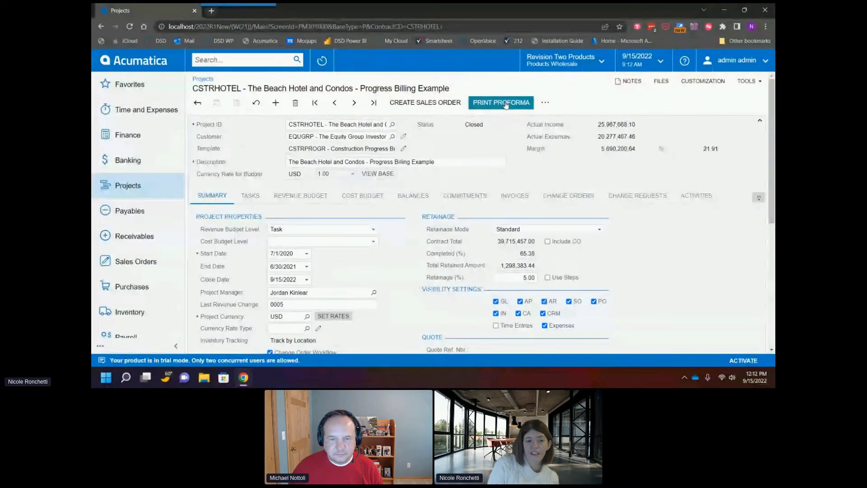
{"action": "left_click", "coordinate": [436, 107]}
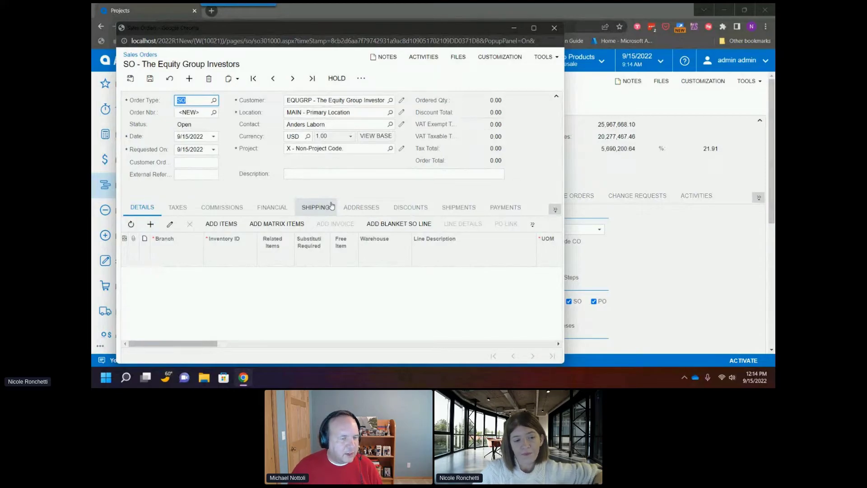
Step: Close the sales order window and open the ProjectStatusFINAL customization project
{"action": "left_click", "coordinate": [555, 28]}
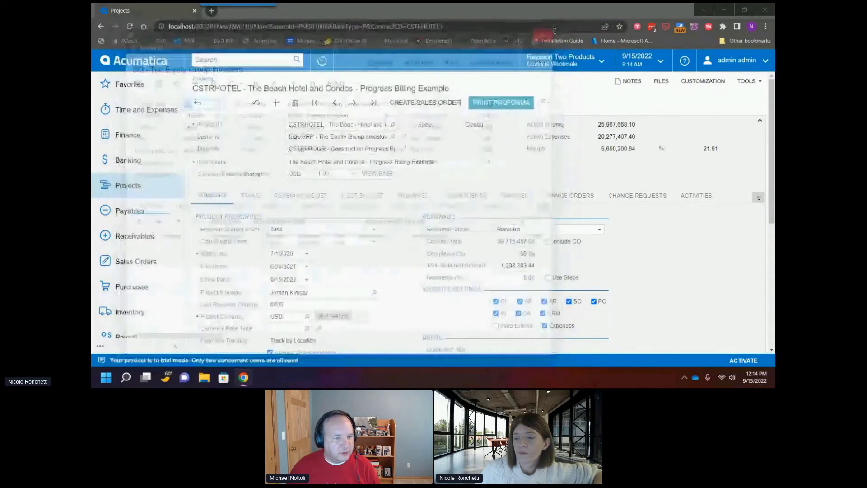
{"action": "scroll", "coordinate": [149, 271], "scroll_direction": "down", "scroll_amount": 3}
{"action": "left_click", "coordinate": [140, 325]}
{"action": "left_click", "coordinate": [228, 169]}
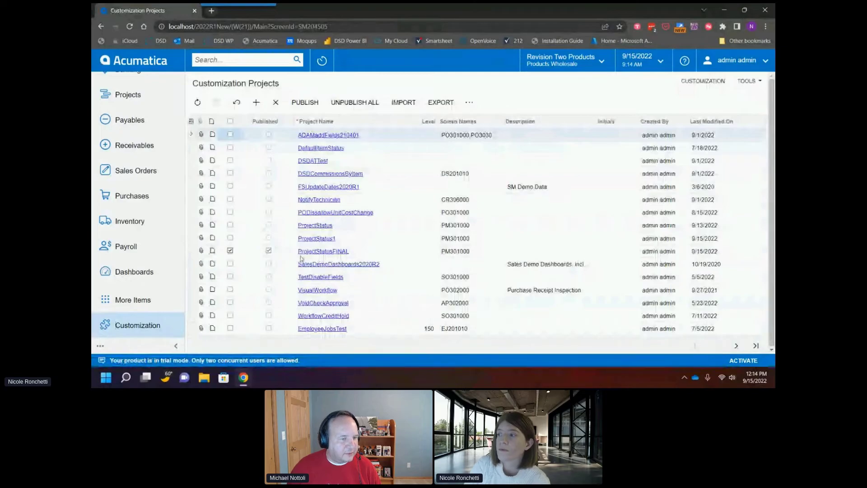
{"action": "left_click", "coordinate": [316, 252]}
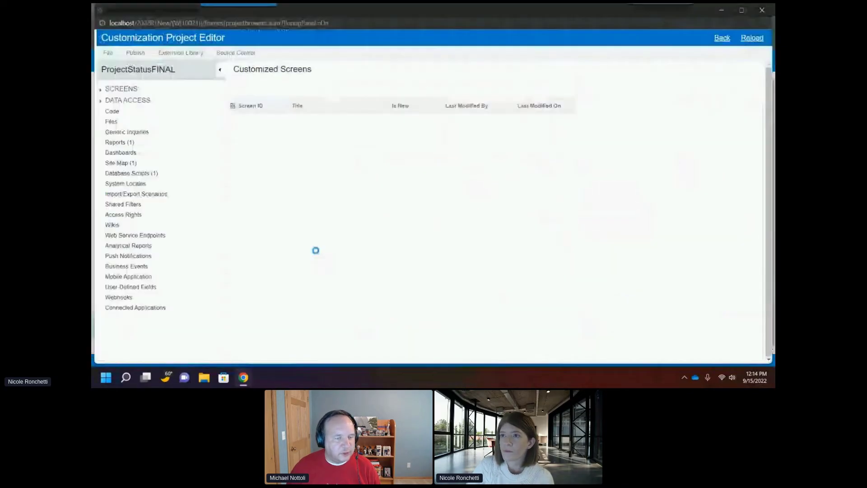
Step: Review the combo box values of the Status field customized on the Projects screen PM301000
{"action": "left_click", "coordinate": [100, 90]}
{"action": "left_click", "coordinate": [100, 111]}
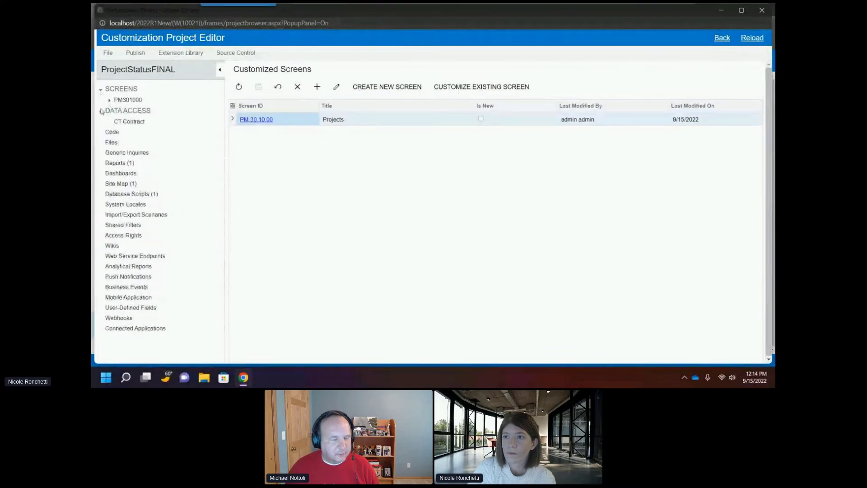
{"action": "left_click", "coordinate": [109, 101]}
{"action": "left_click", "coordinate": [135, 131]}
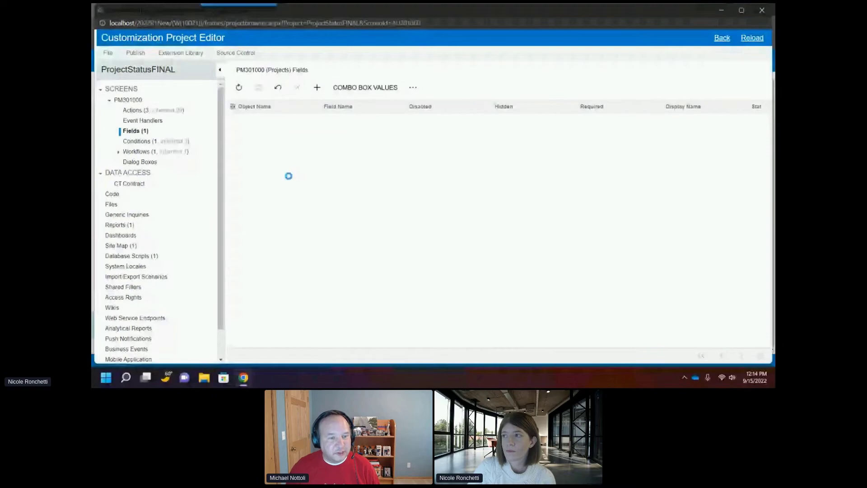
{"action": "left_click", "coordinate": [364, 87]}
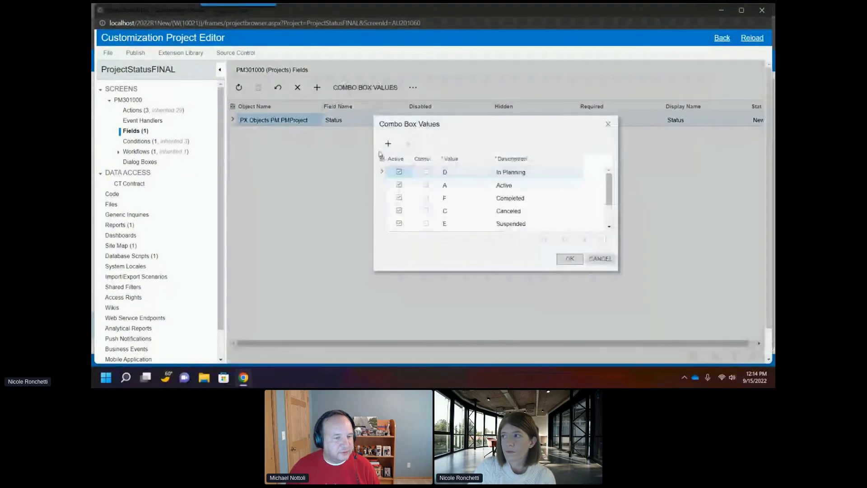
{"action": "scroll", "coordinate": [462, 195], "scroll_direction": "down", "scroll_amount": 1}
{"action": "left_click", "coordinate": [608, 124]}
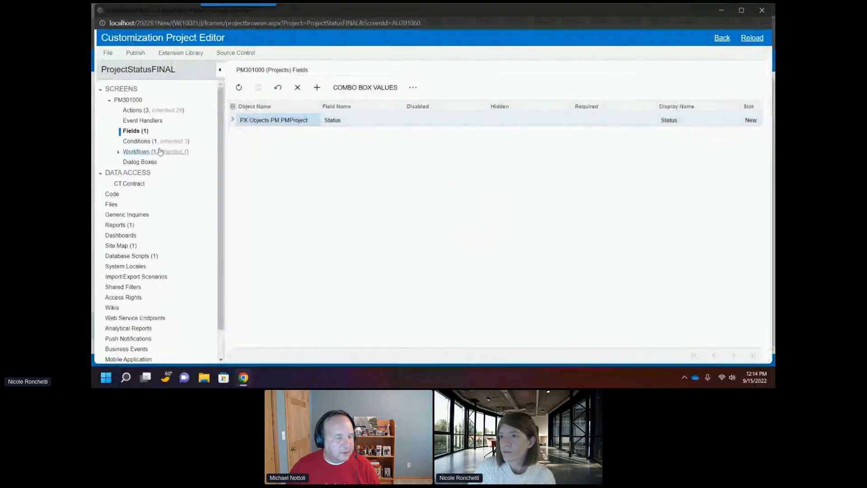
Step: Open the NotClosed condition and try adding a second condition row, browsing the field options before cancelling
{"action": "left_click", "coordinate": [138, 141]}
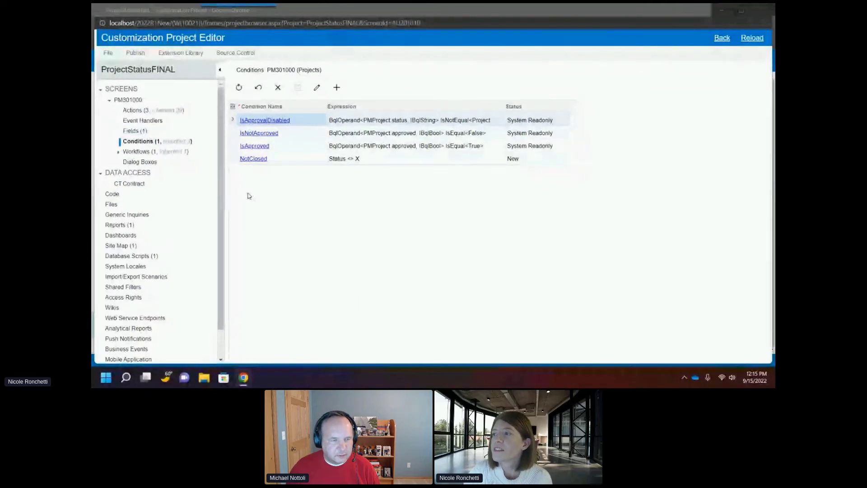
{"action": "left_click", "coordinate": [252, 160]}
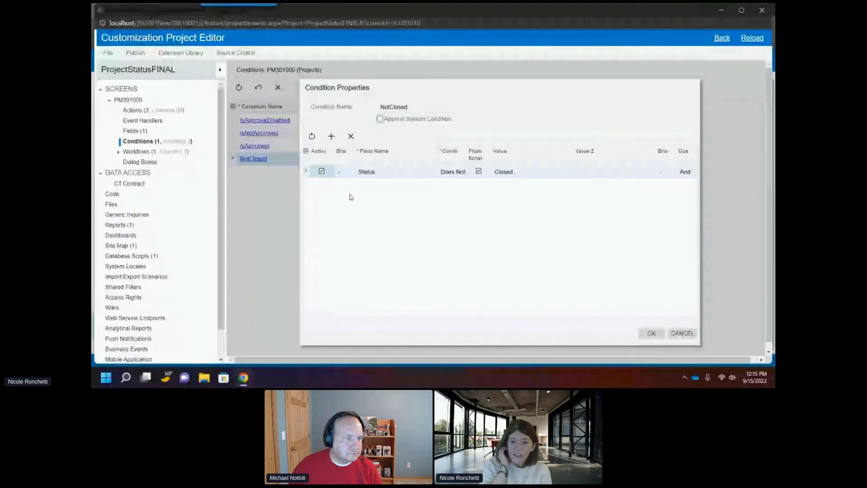
{"action": "left_click", "coordinate": [336, 140]}
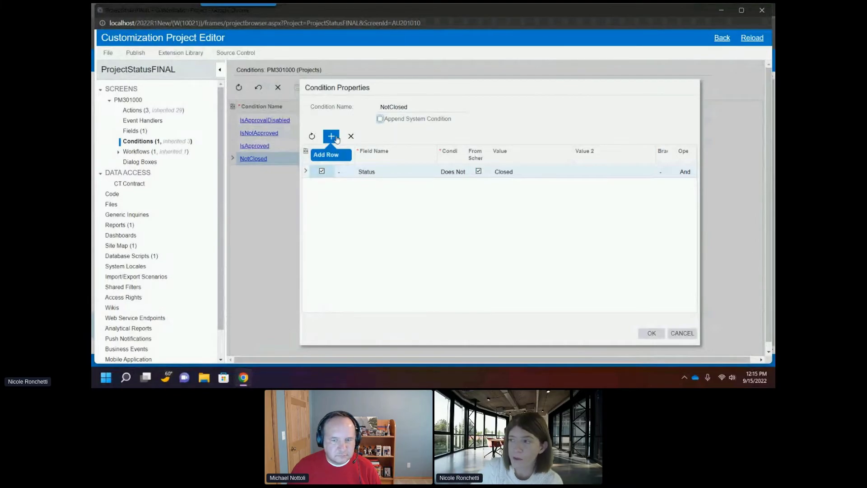
{"action": "left_click", "coordinate": [336, 139]}
{"action": "left_click", "coordinate": [378, 185]}
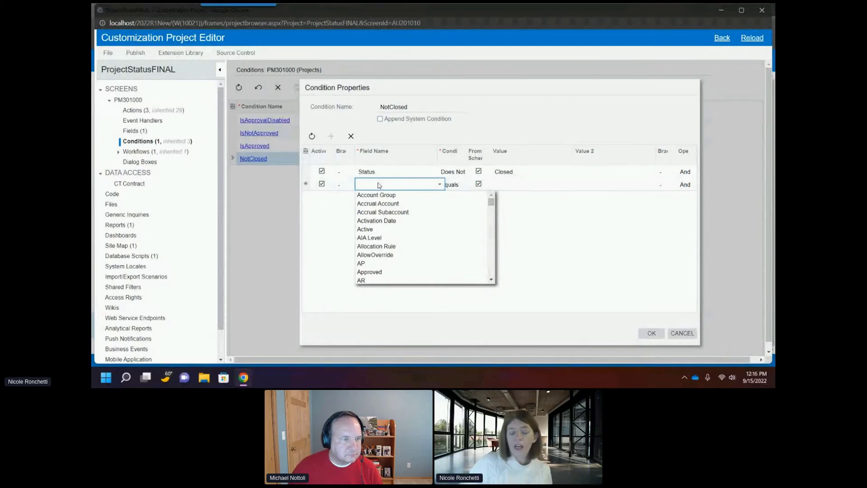
{"action": "scroll", "coordinate": [410, 239], "scroll_direction": "down", "scroll_amount": 2}
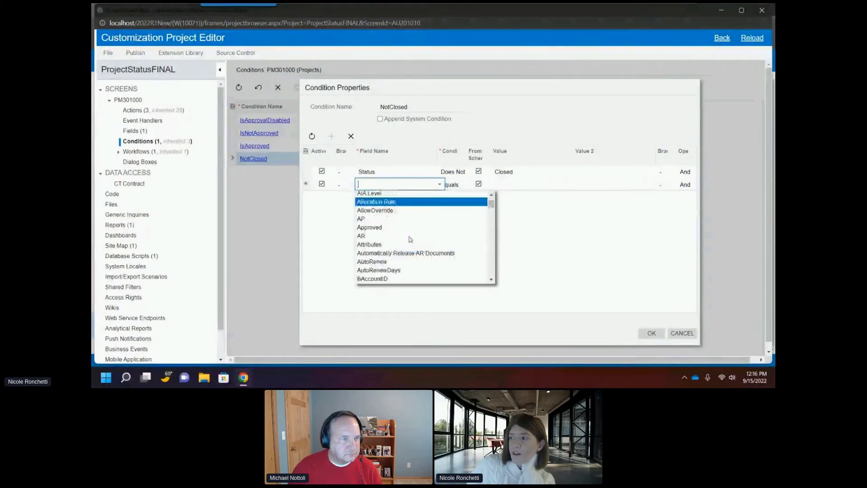
{"action": "scroll", "coordinate": [410, 239], "scroll_direction": "down", "scroll_amount": 8}
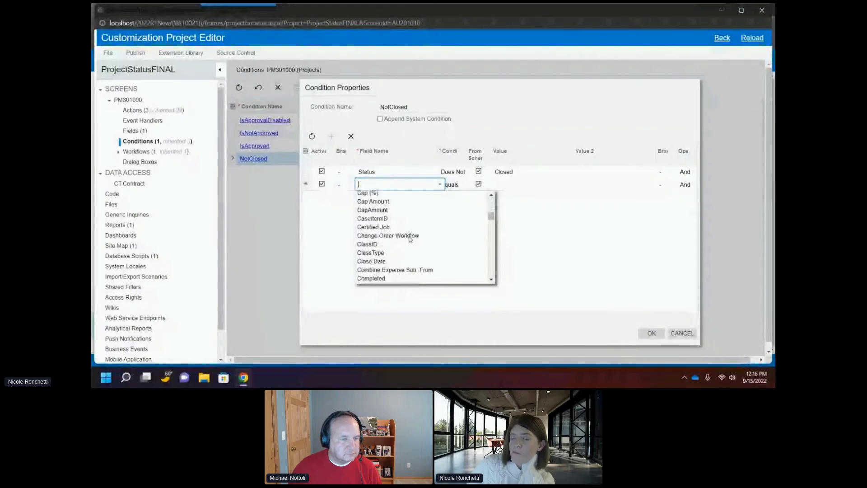
{"action": "scroll", "coordinate": [410, 240], "scroll_direction": "down", "scroll_amount": 8}
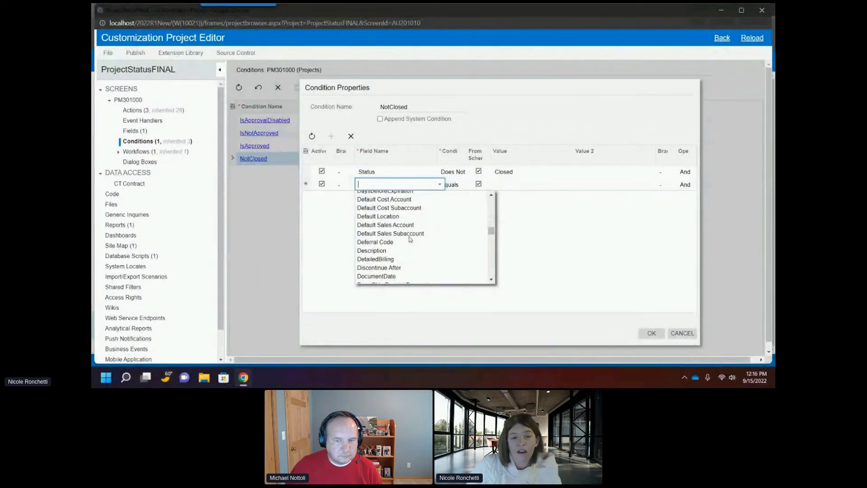
{"action": "scroll", "coordinate": [410, 239], "scroll_direction": "down", "scroll_amount": 8}
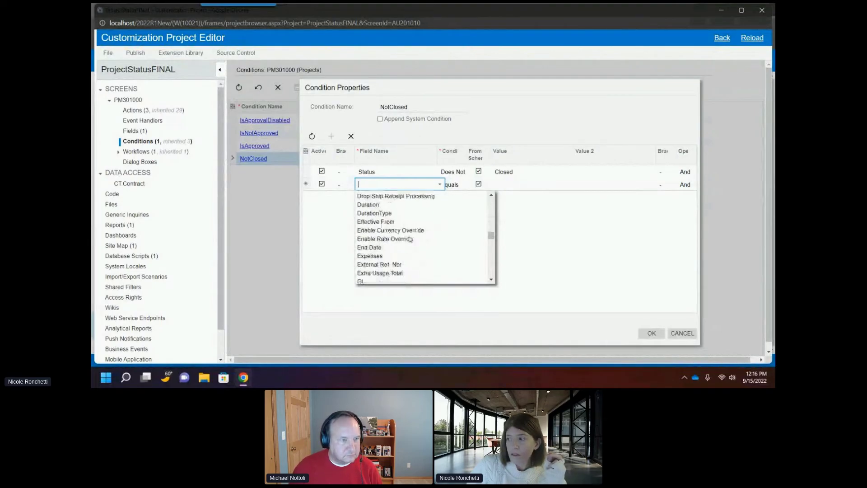
{"action": "scroll", "coordinate": [410, 239], "scroll_direction": "down", "scroll_amount": 4}
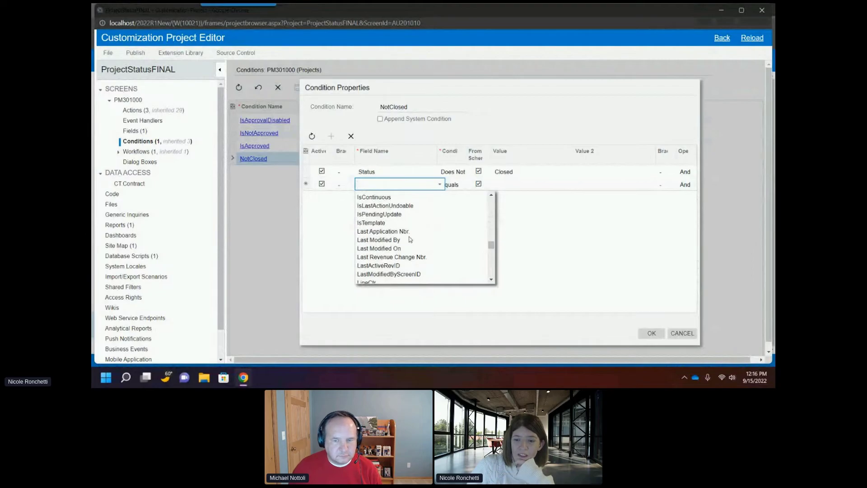
{"action": "scroll", "coordinate": [410, 239], "scroll_direction": "down", "scroll_amount": 4}
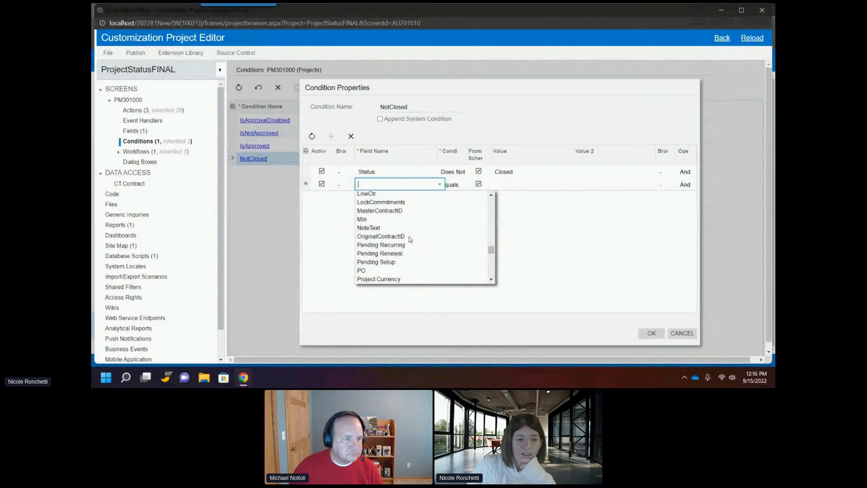
{"action": "scroll", "coordinate": [409, 242], "scroll_direction": "up", "scroll_amount": 8}
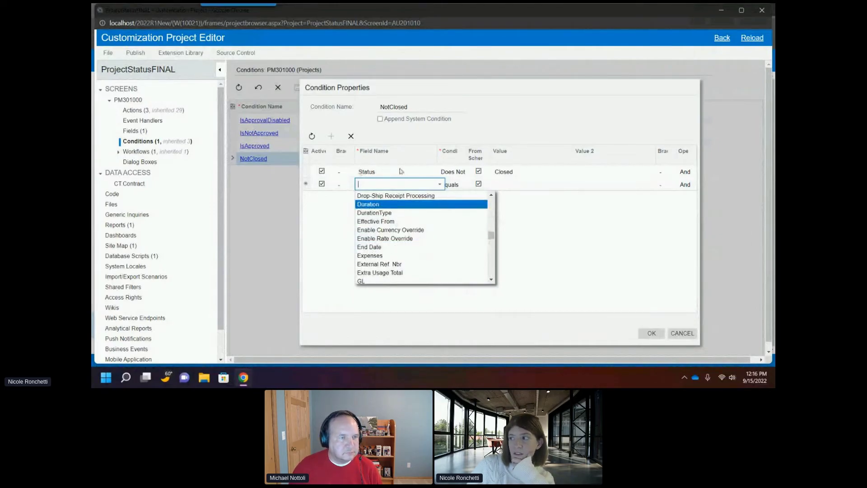
{"action": "left_click", "coordinate": [682, 333]}
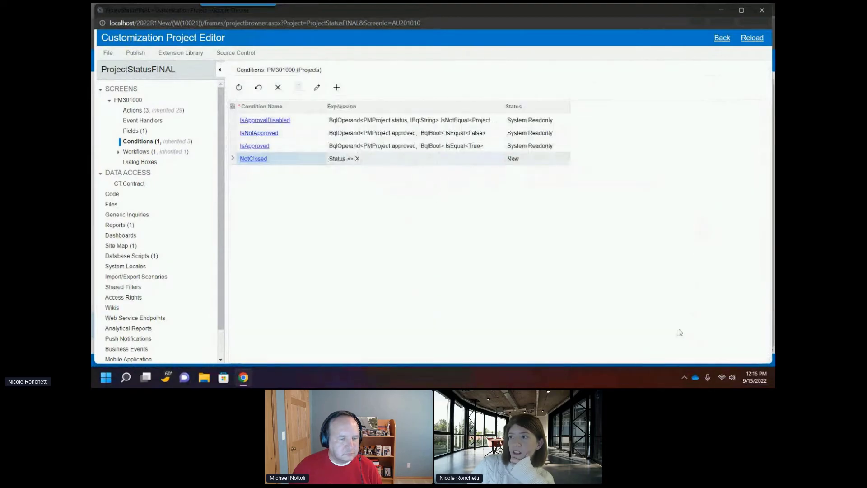
Step: Inspect the Disabled condition options in the Close action's properties and close the dialog
{"action": "left_click", "coordinate": [135, 111]}
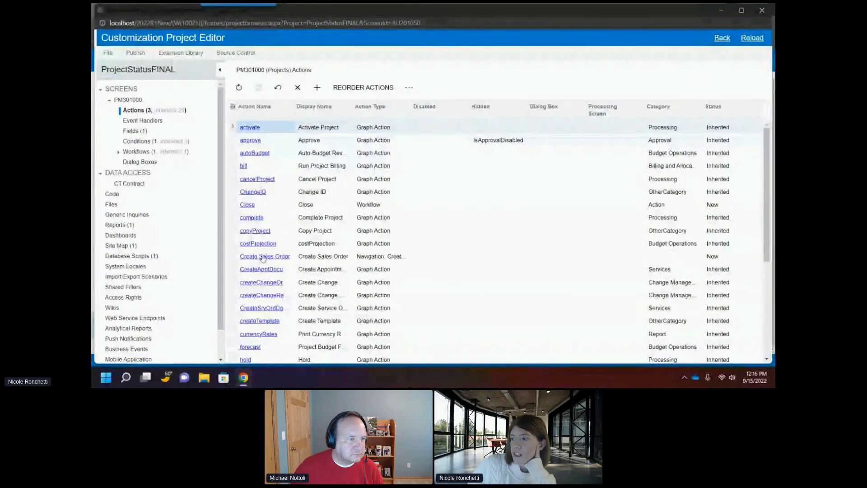
{"action": "left_click", "coordinate": [247, 204]}
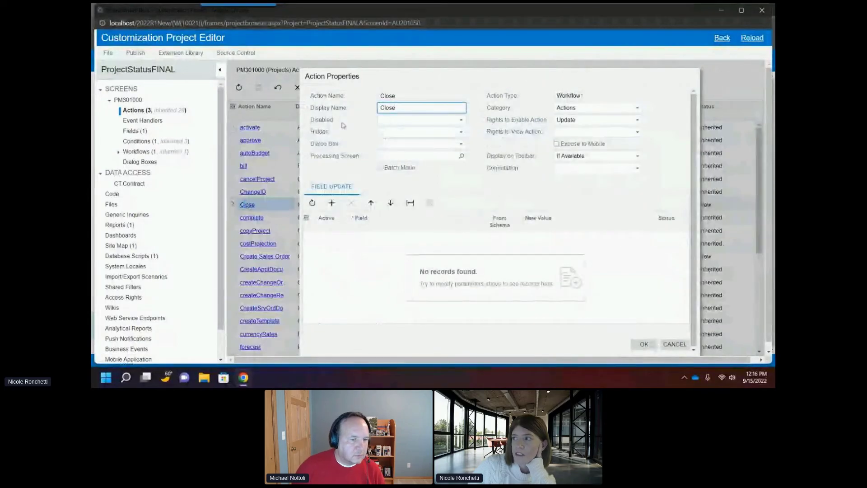
{"action": "left_click", "coordinate": [434, 121]}
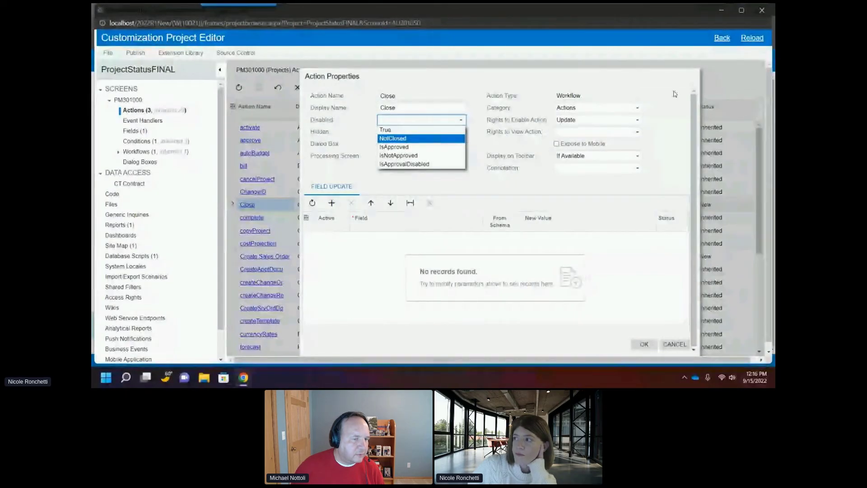
{"action": "left_click", "coordinate": [684, 350]}
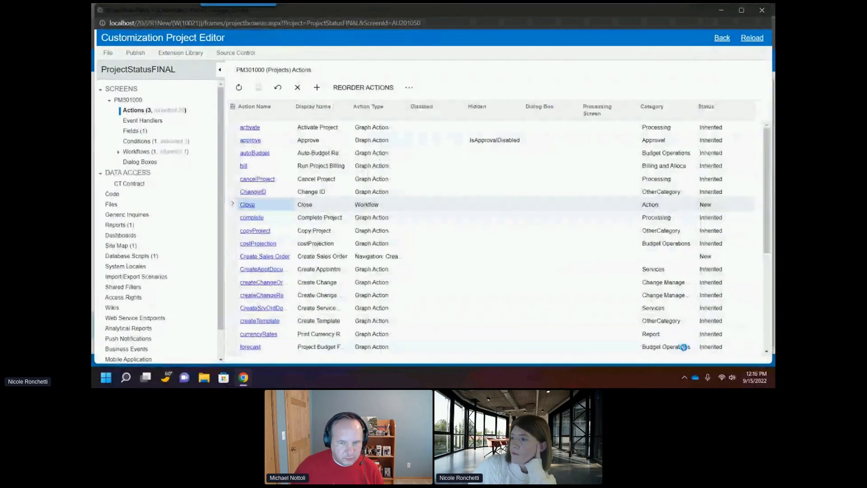
Step: Set the Disabled condition of the Create Sales Order action to NotClosed
{"action": "left_click", "coordinate": [265, 256]}
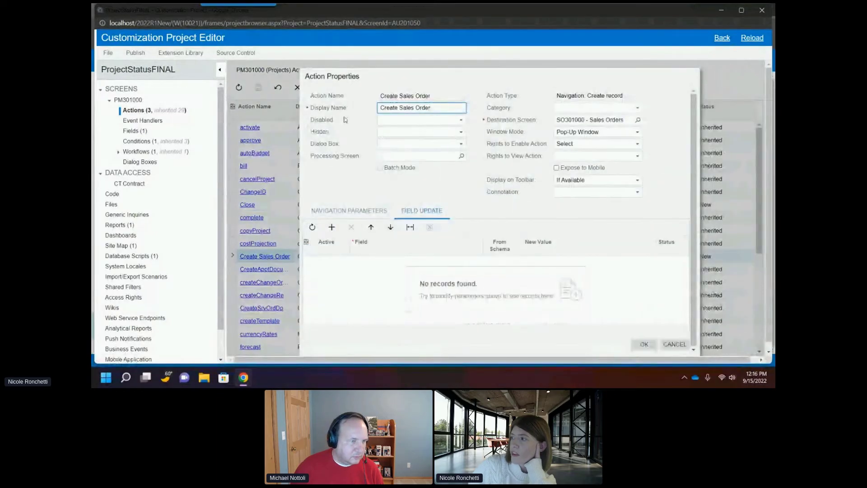
{"action": "left_click", "coordinate": [405, 121]}
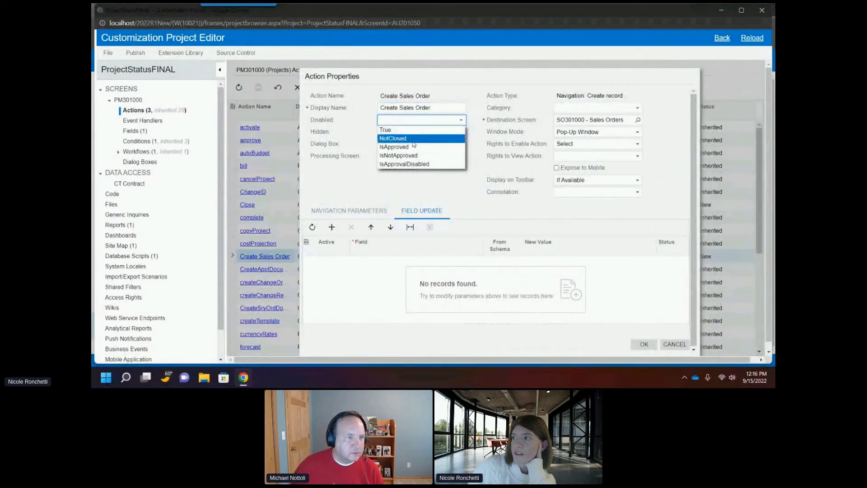